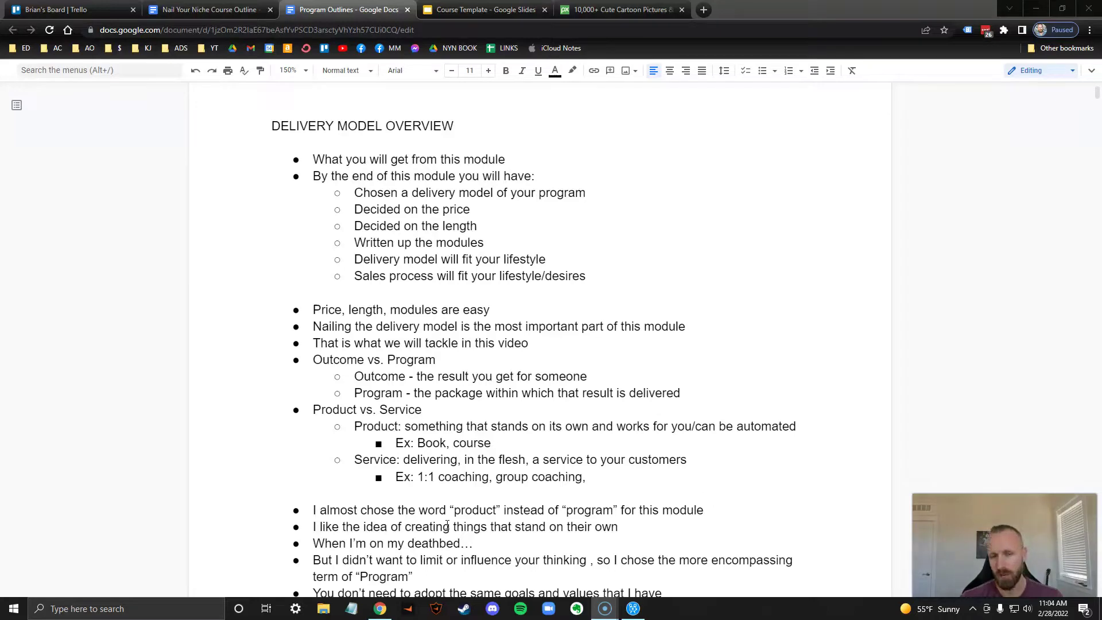
- Switch from the Program Outlines doc to the Course Template slide deck
click(484, 9)
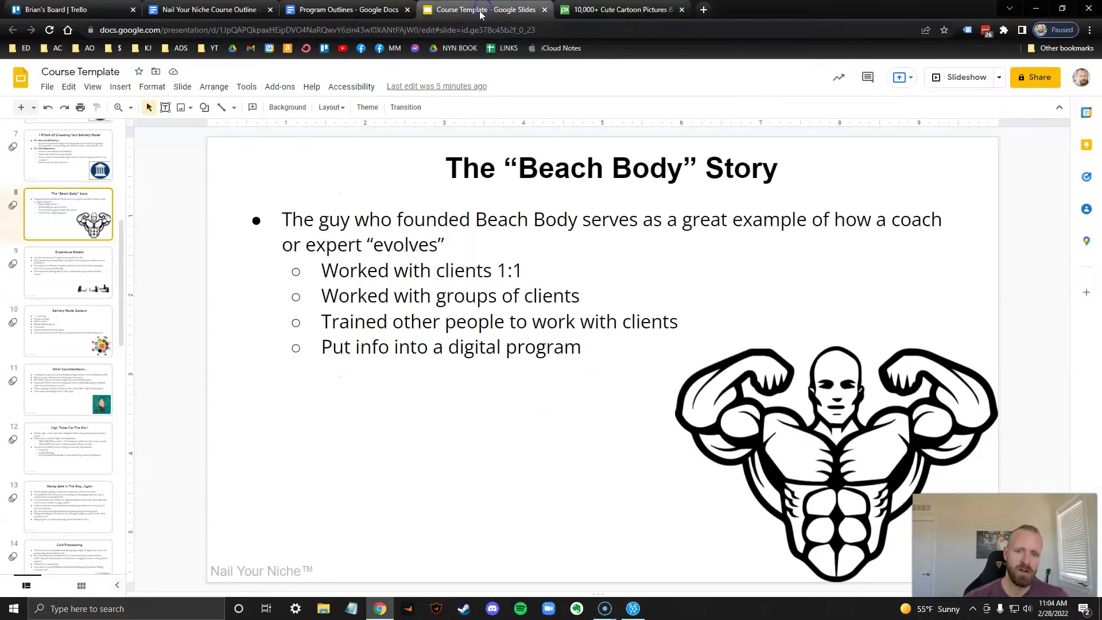
- Flip through slides 9–11 (Experience Matters, Delivery Model Options, Other Considerations), then go back to Program Outlines
click(94, 255)
click(87, 337)
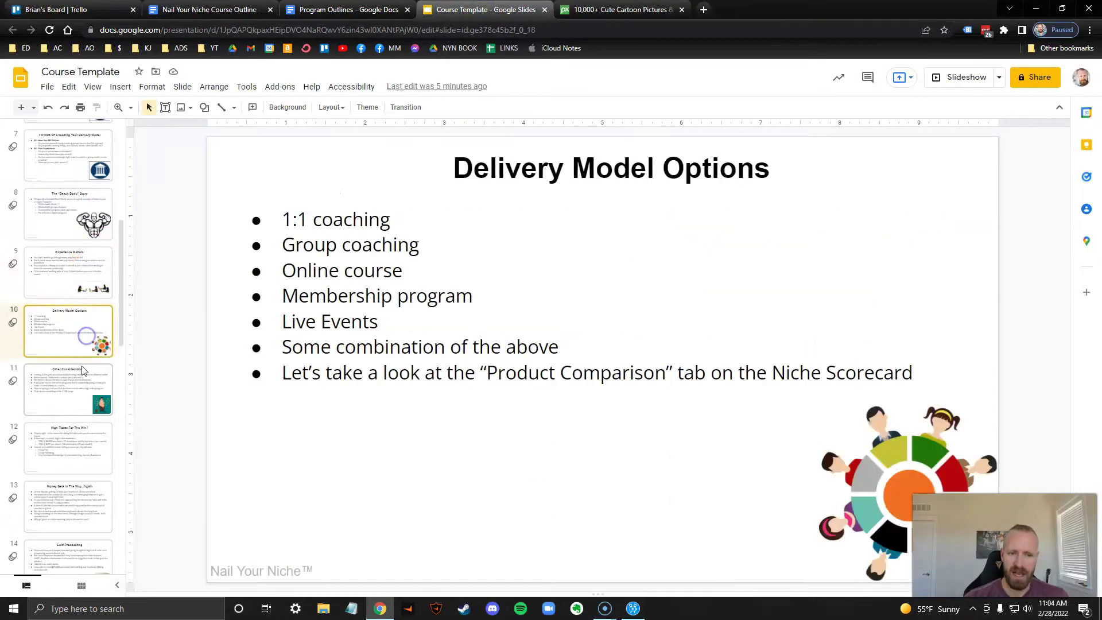
click(81, 393)
click(87, 337)
click(92, 296)
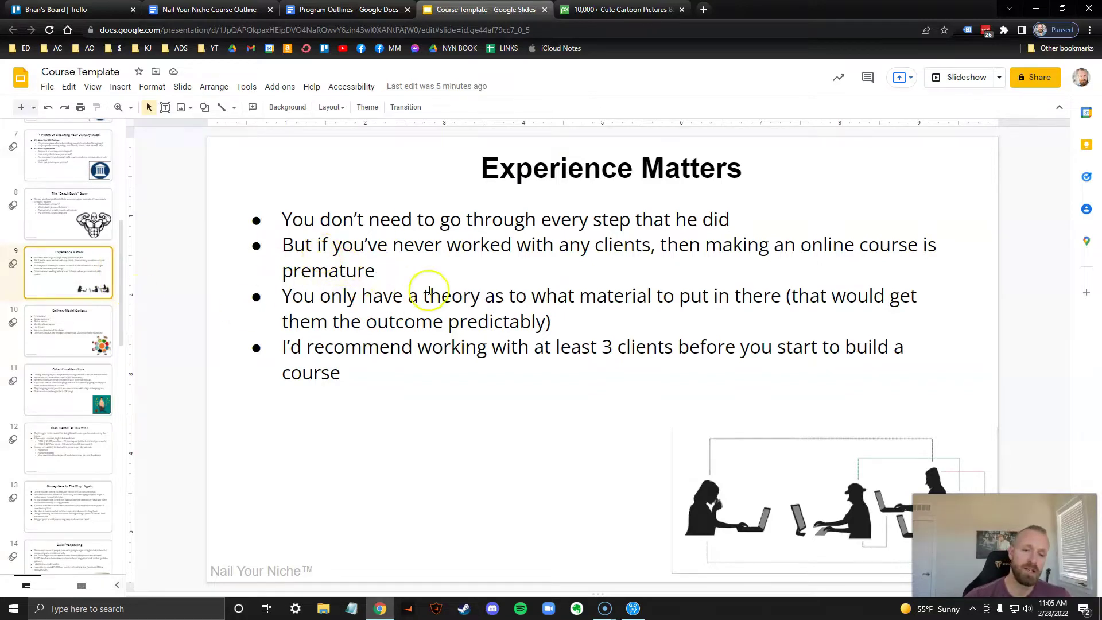
click(356, 10)
- Scroll to the DELIVERY MODEL OPTIONS section and highlight its heading and bullets
scroll(401, 222, up, 1)
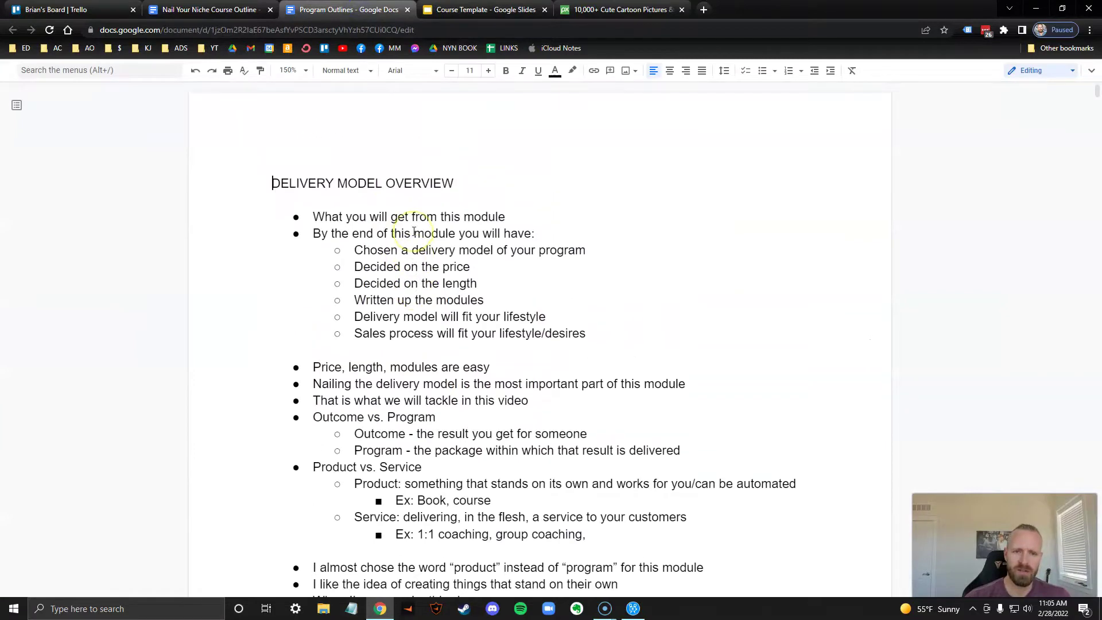
scroll(438, 237, down, 7)
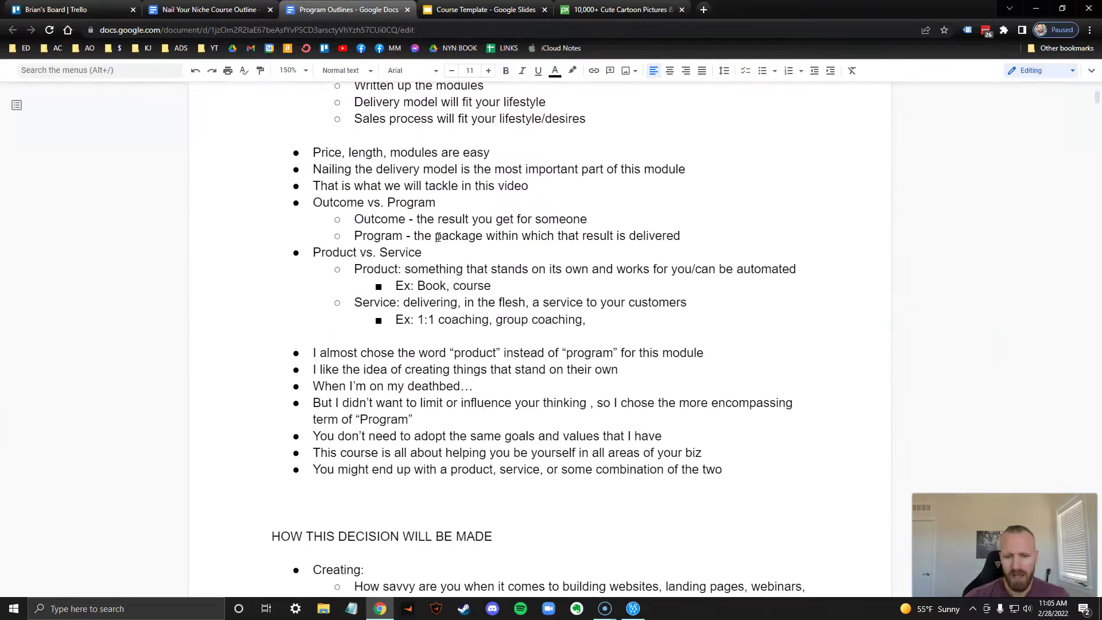
scroll(438, 239, down, 5)
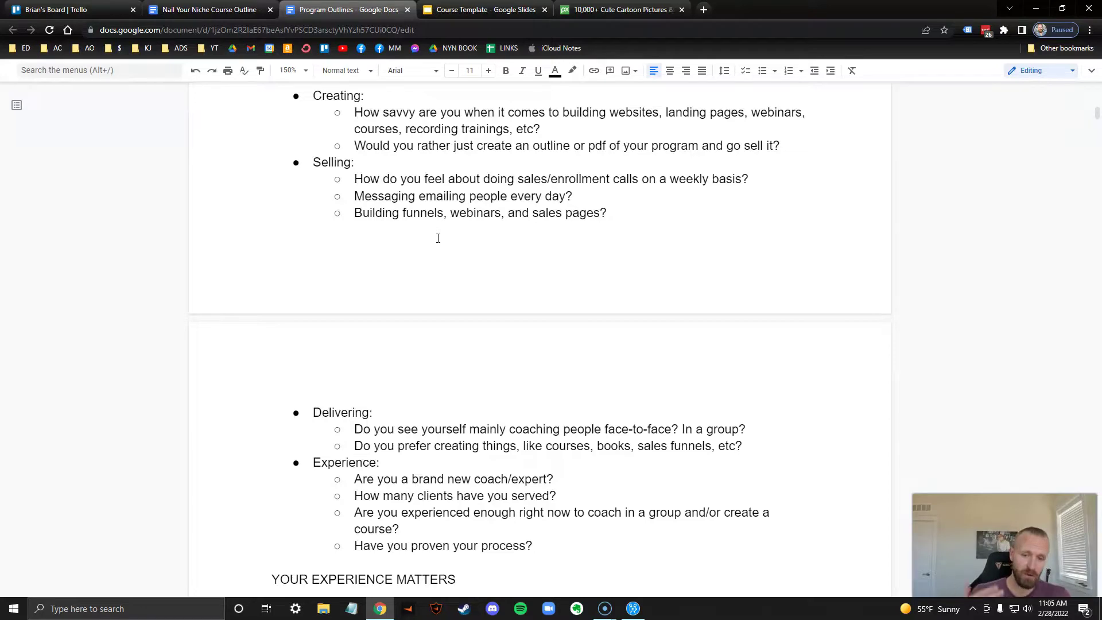
scroll(440, 364, down, 7)
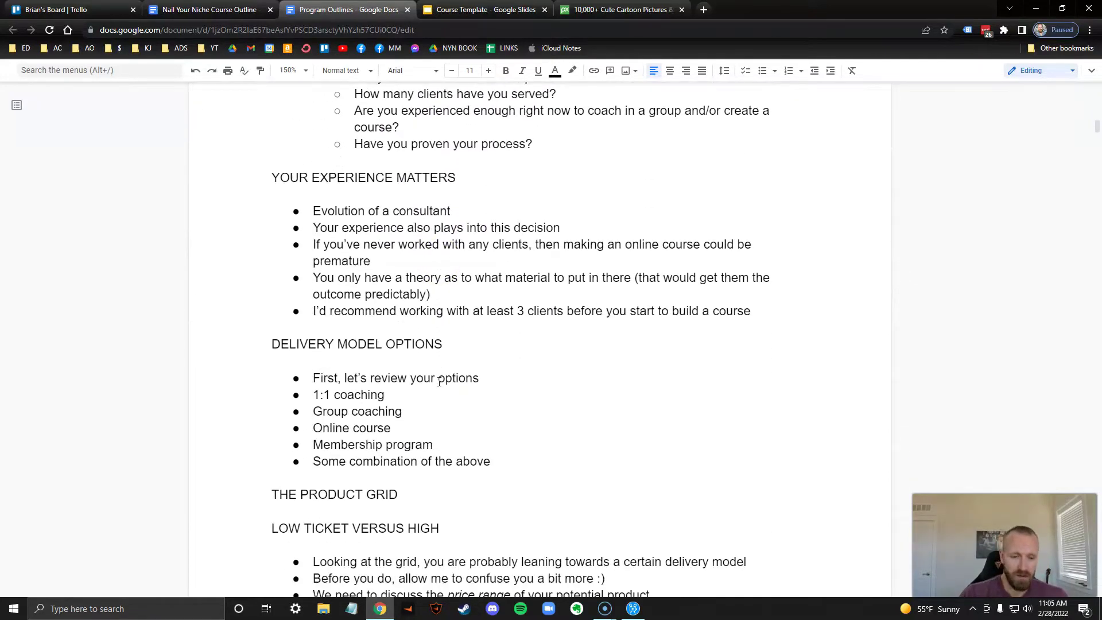
scroll(438, 383, down, 2)
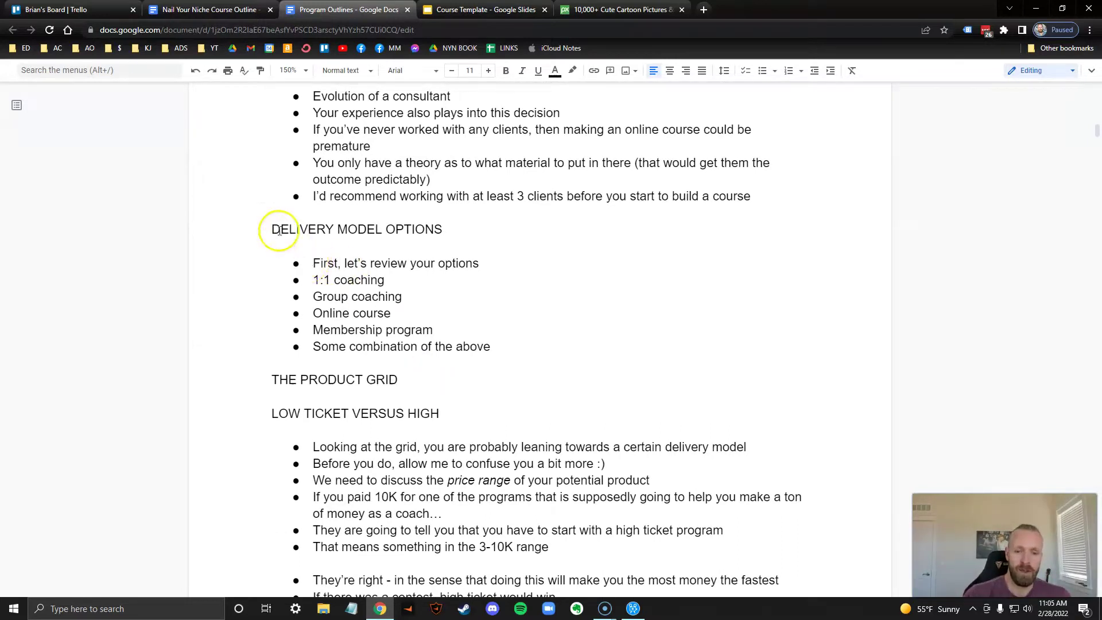
drag(272, 230, 445, 229)
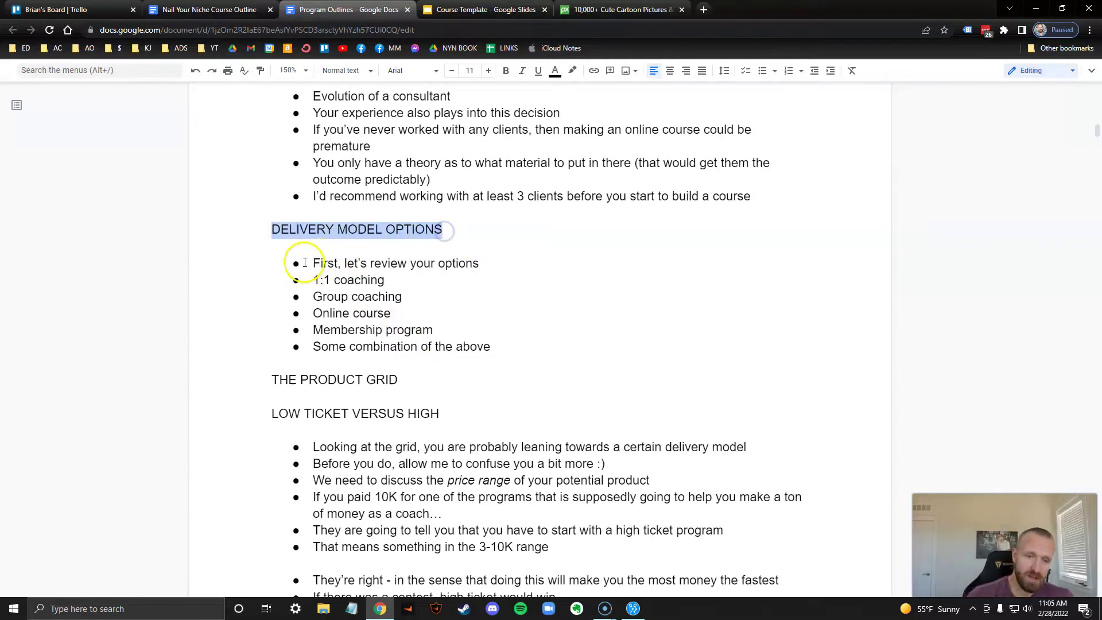
drag(305, 263, 508, 346)
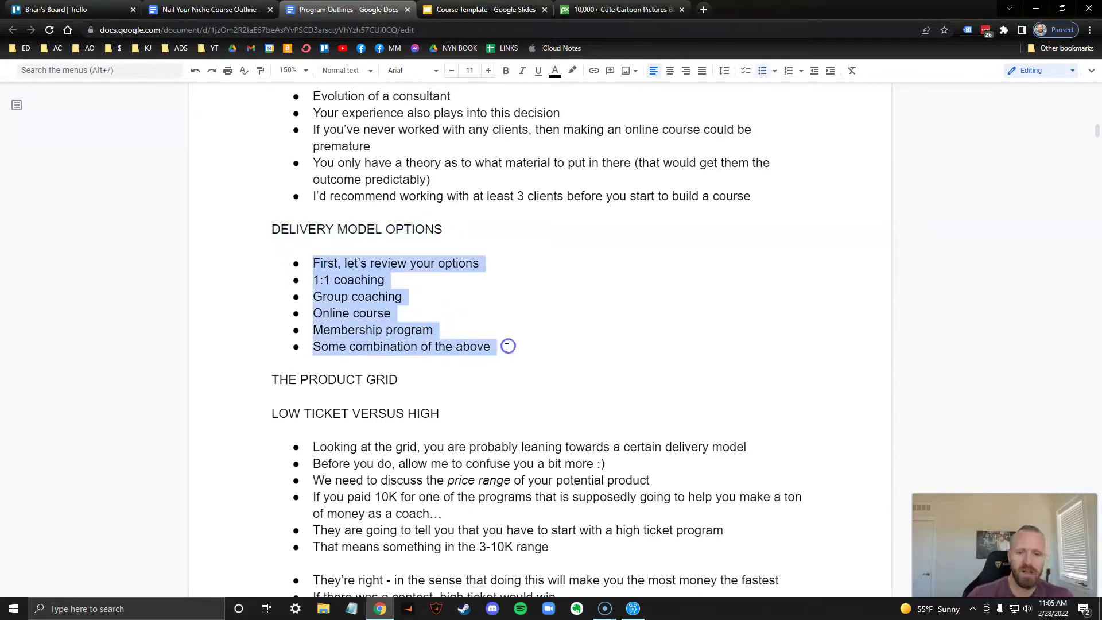
click(508, 347)
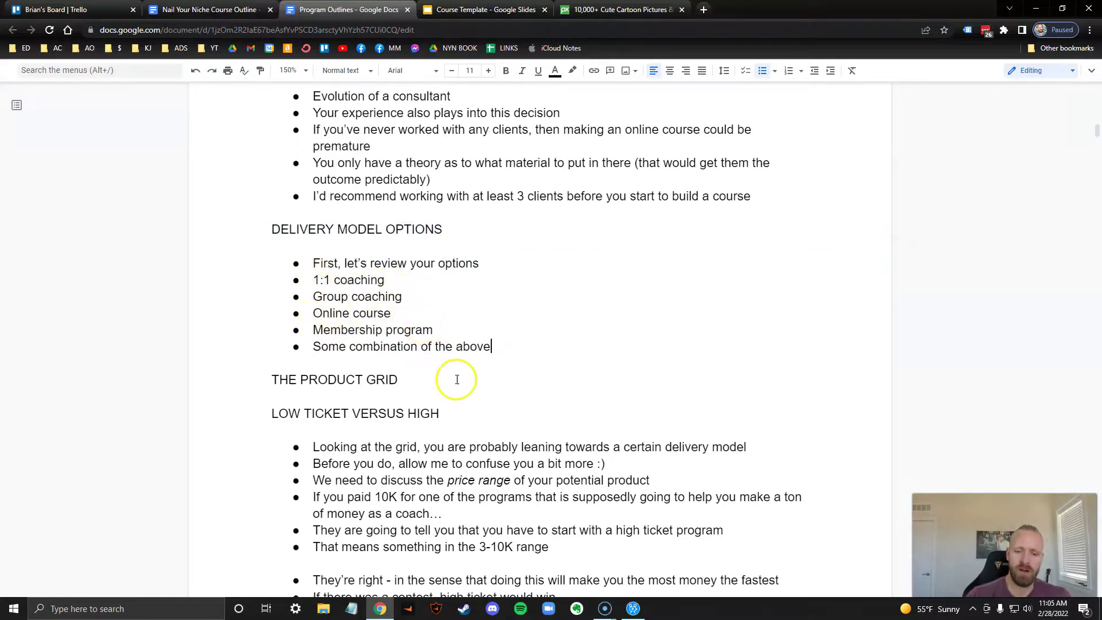
- Read down through the low-versus-high-ticket section and return to the Course Template deck
scroll(483, 387, down, 1)
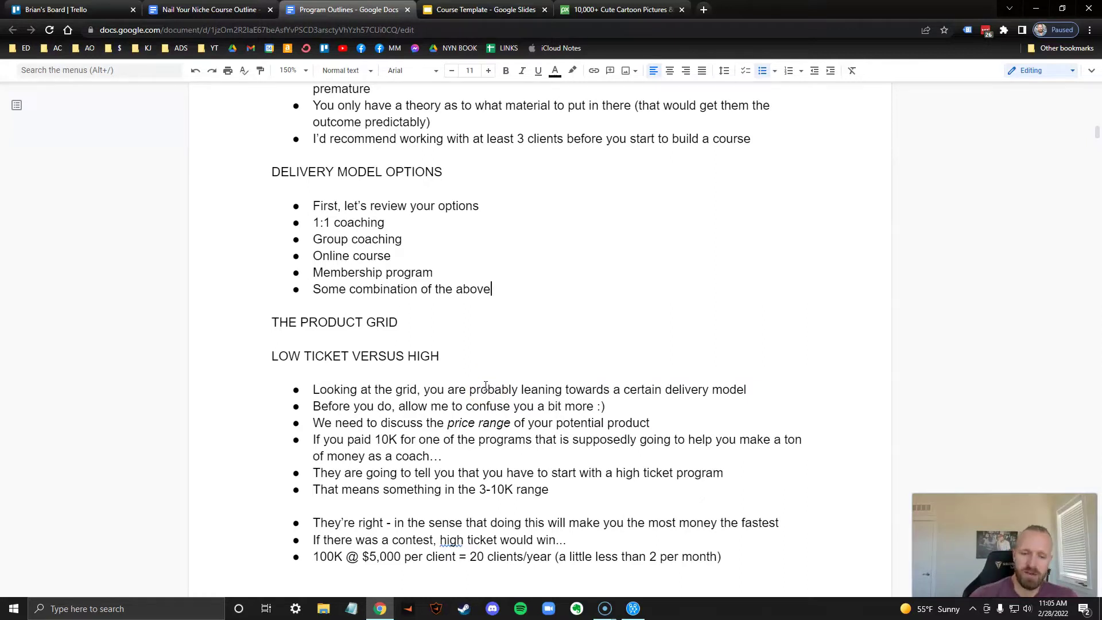
scroll(485, 385, down, 1)
scroll(484, 386, down, 1)
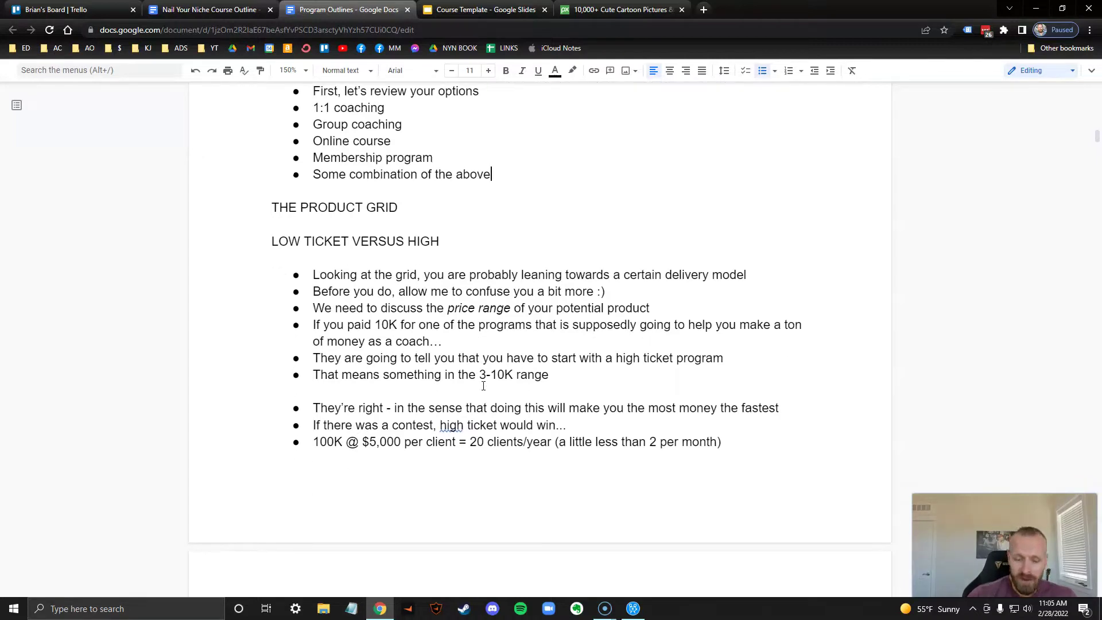
scroll(481, 386, down, 2)
scroll(479, 386, down, 2)
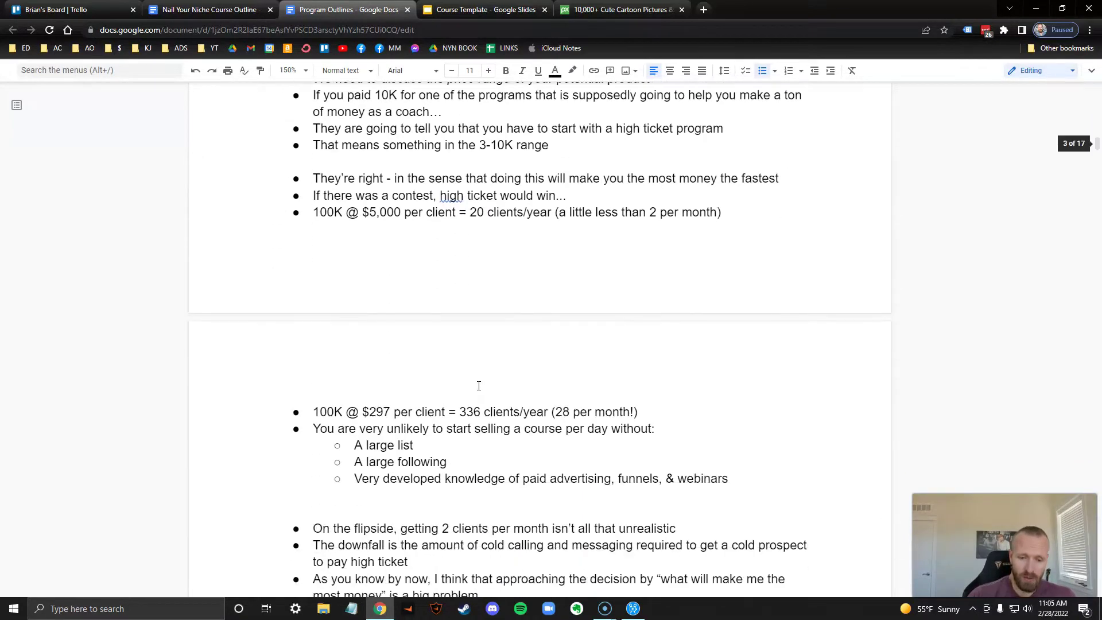
scroll(479, 385, down, 3)
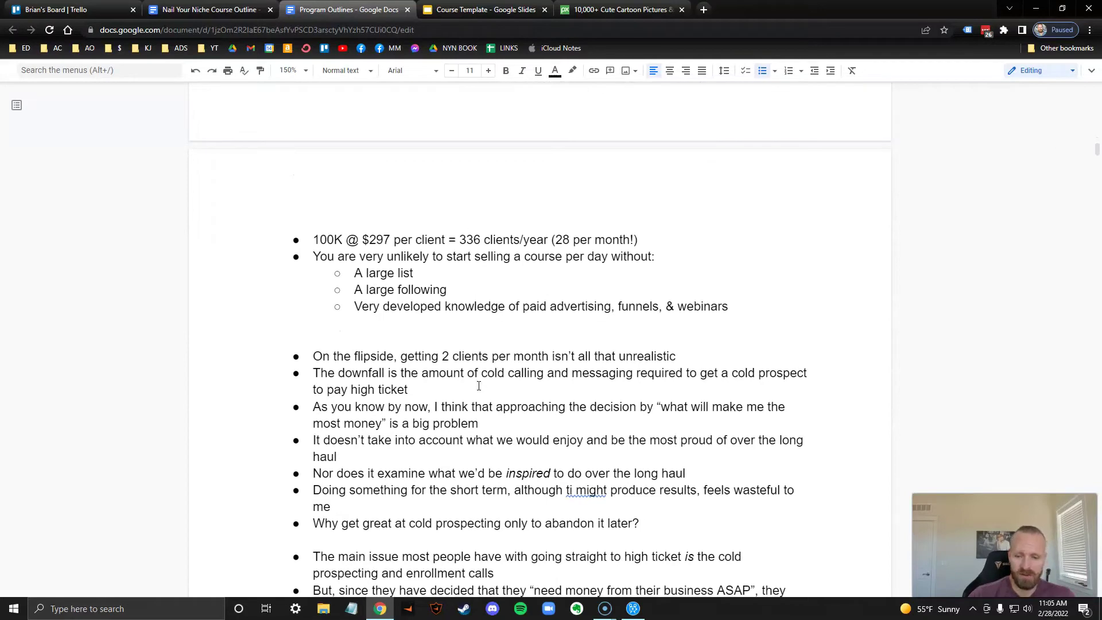
scroll(478, 386, up, 5)
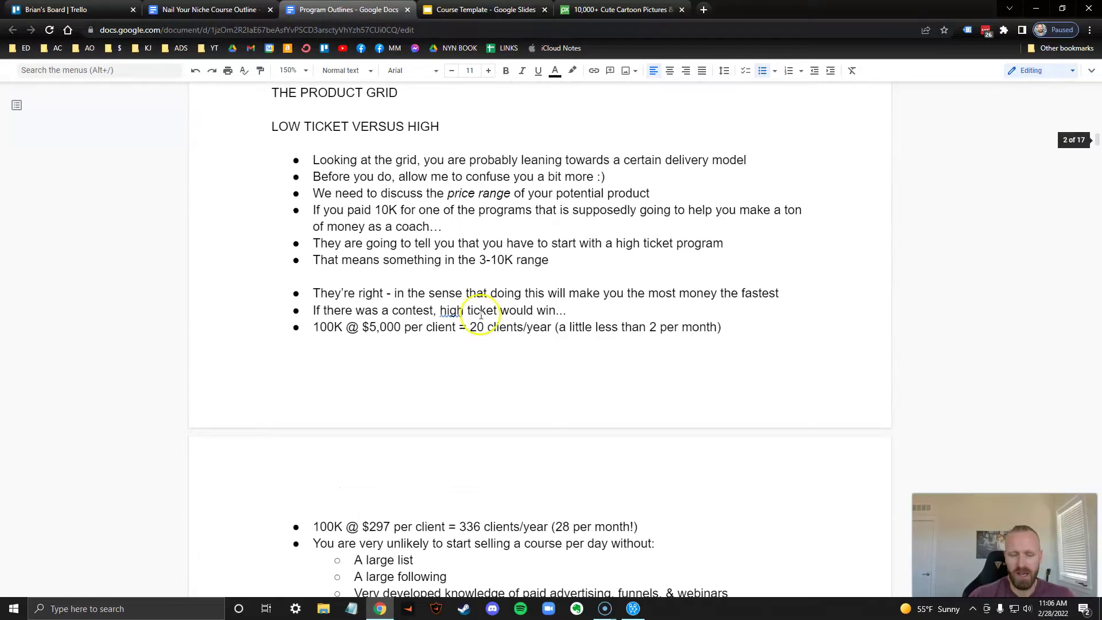
click(497, 10)
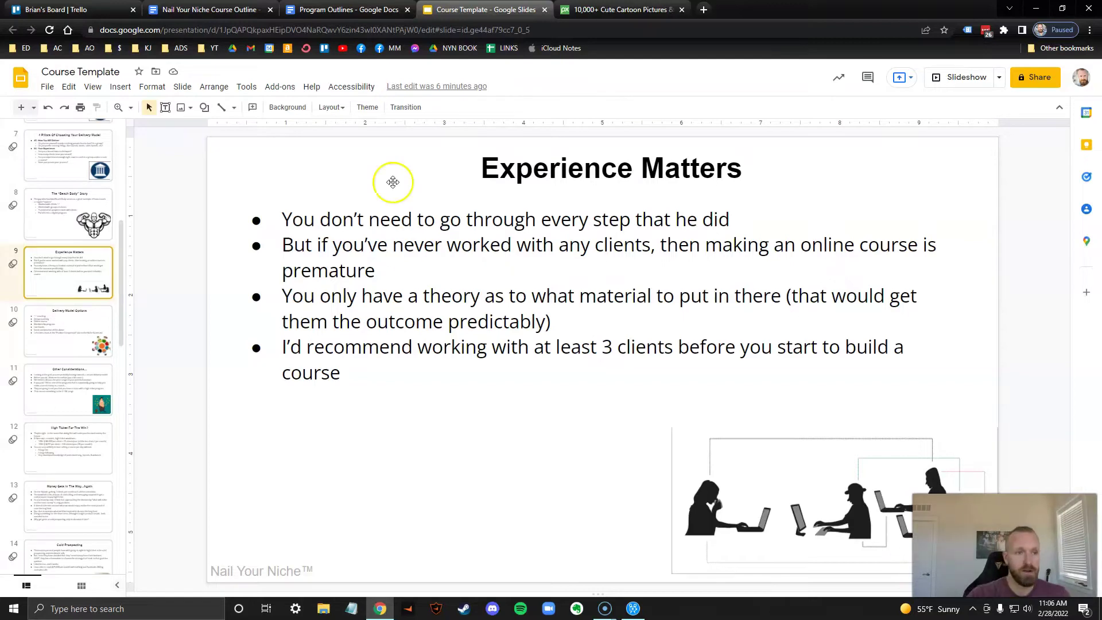
- Select the Course Template presentation name but leave it unchanged
double_click(56, 72)
click(55, 72)
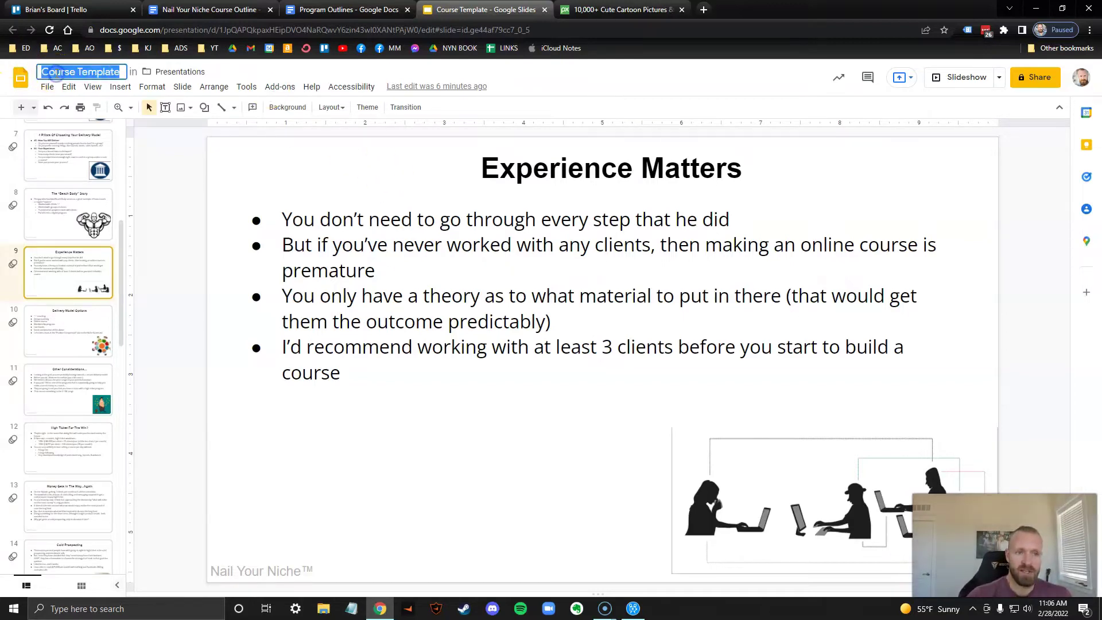
click(55, 72)
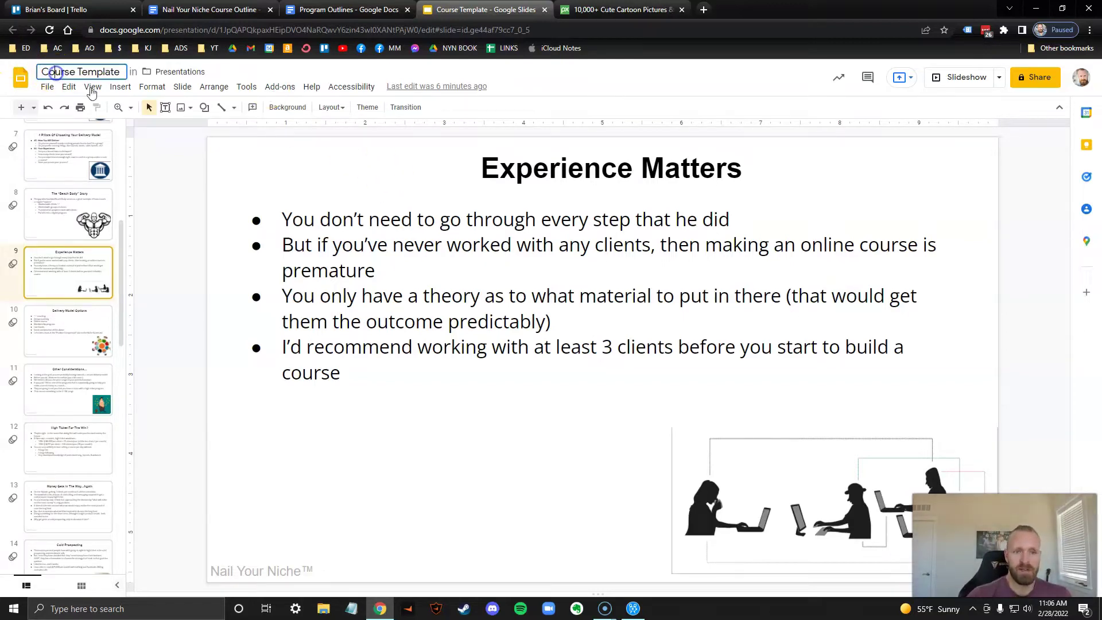
- Step back through the Beach Body and Definitions slides to the opening Nail Your Delivery Model slide
click(85, 223)
scroll(85, 218, up, 4)
click(85, 218)
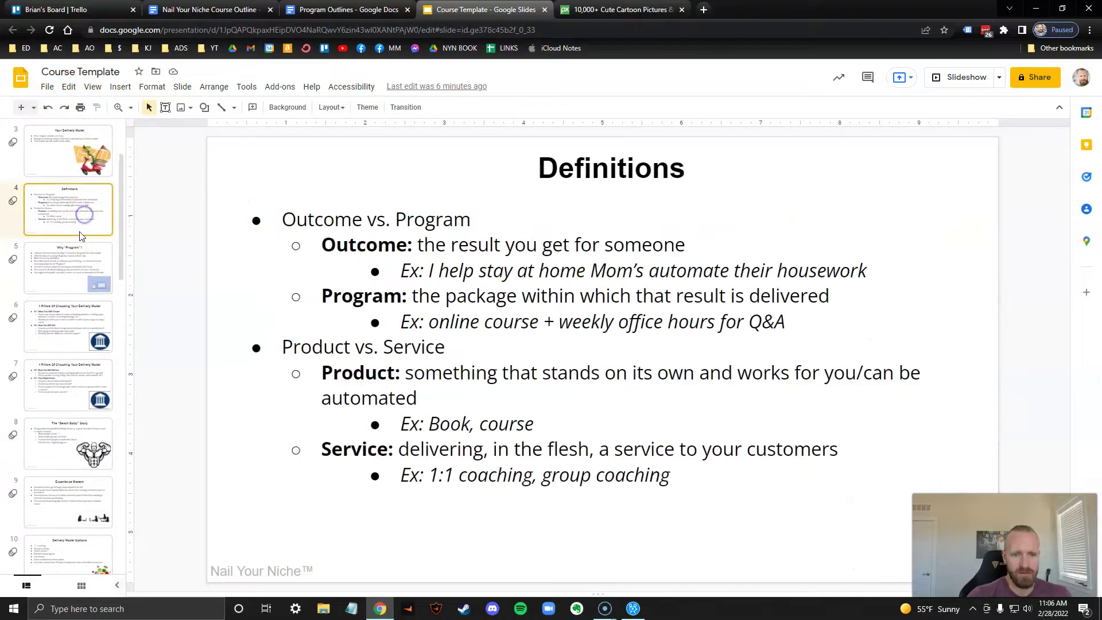
scroll(85, 213, up, 2)
click(84, 157)
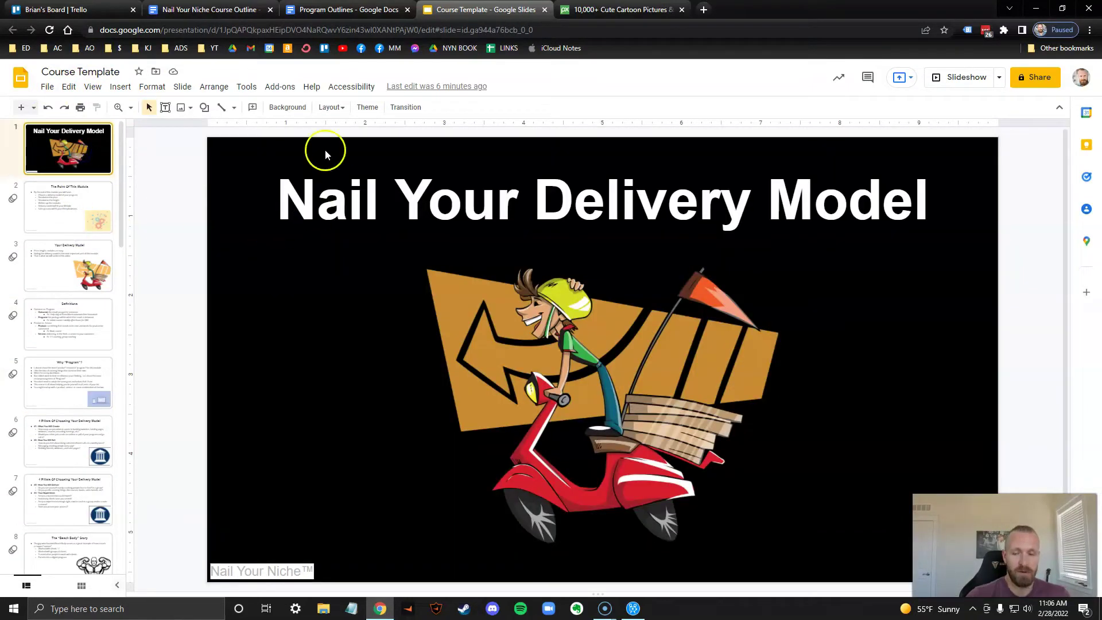
click(48, 86)
- Make a copy of the entire presentation and name it 'Your Training'
mouse_move(144, 191)
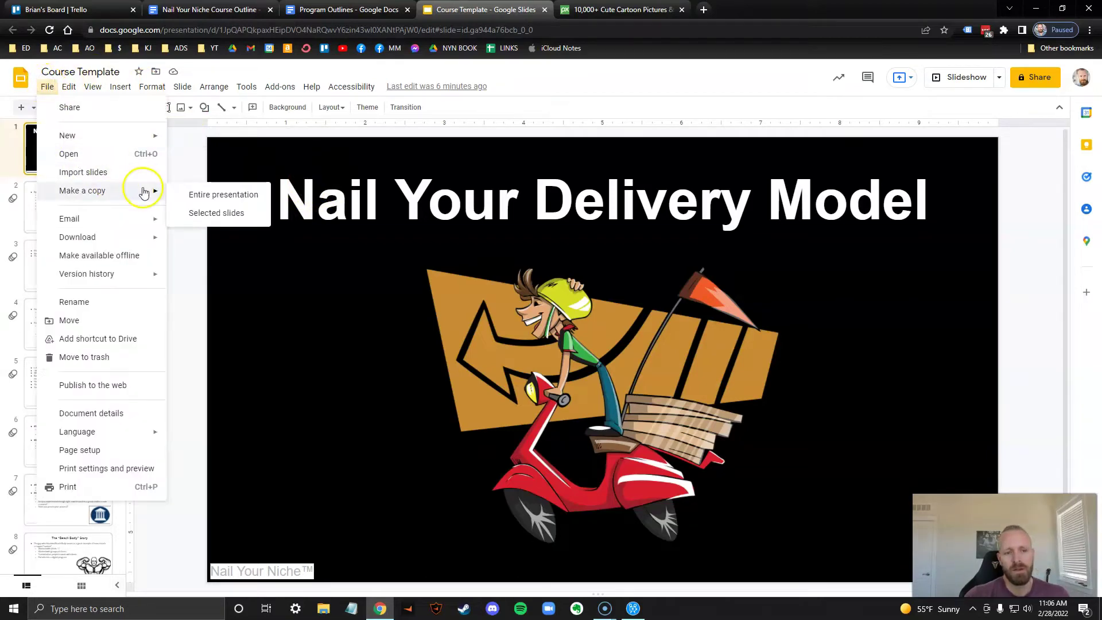
click(227, 195)
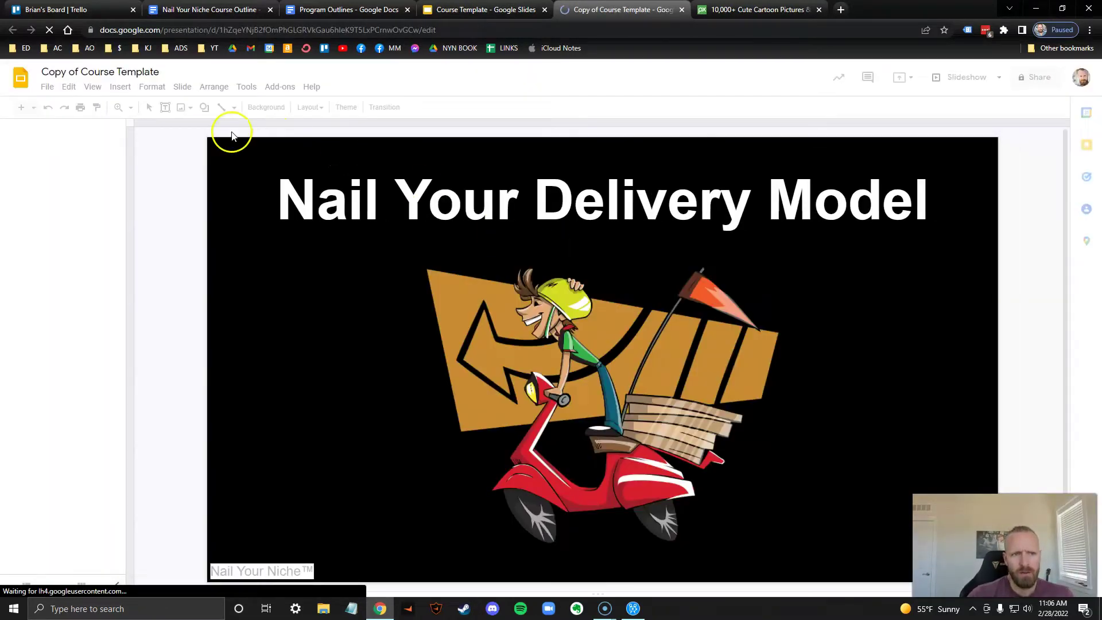
click(102, 72)
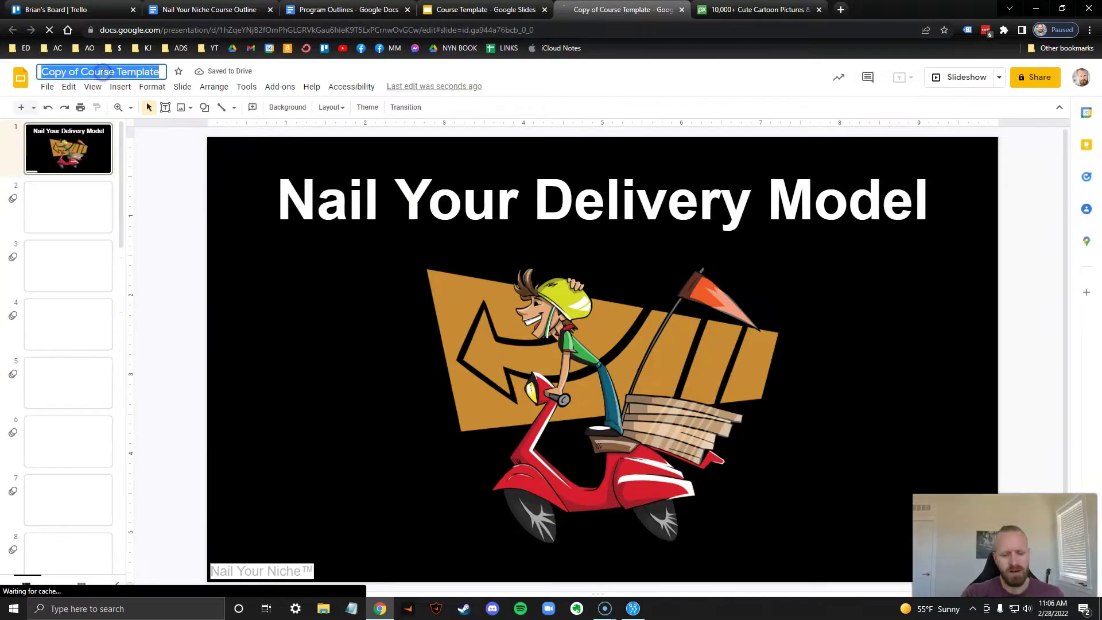
text(Your T)
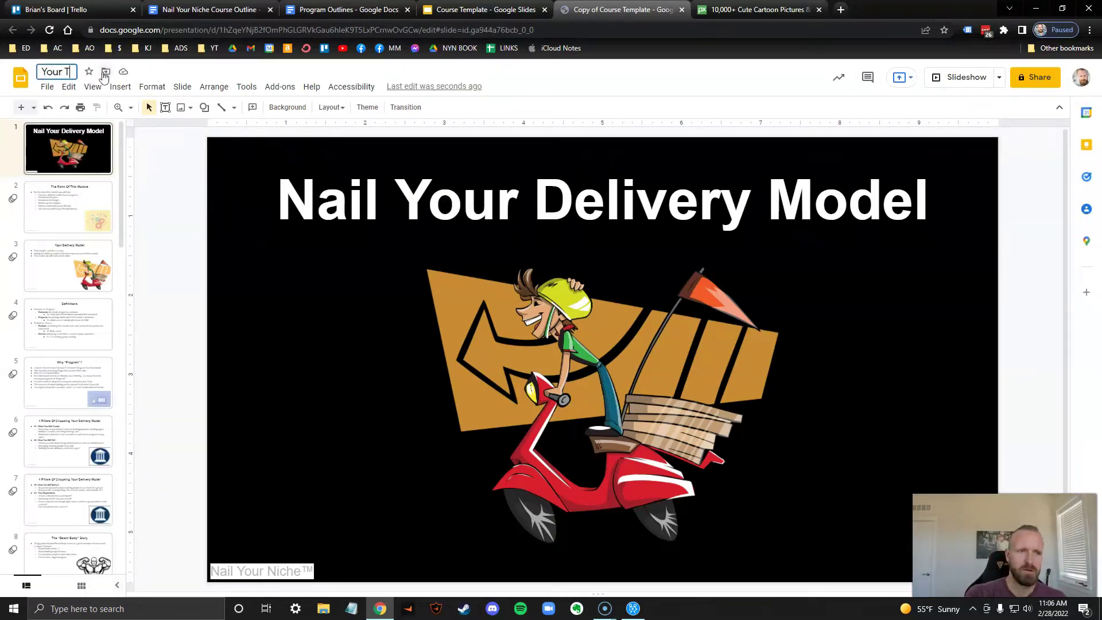
text(raining)
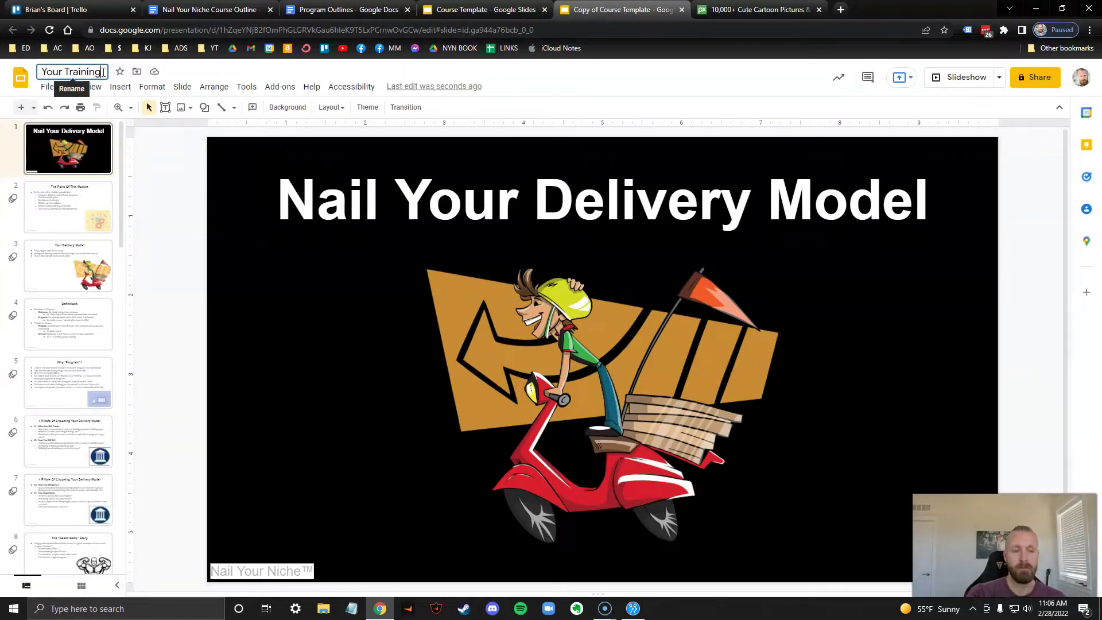
click(243, 195)
- Retitle the copy's opening slide 'Title' and select its scooter illustration
click(100, 207)
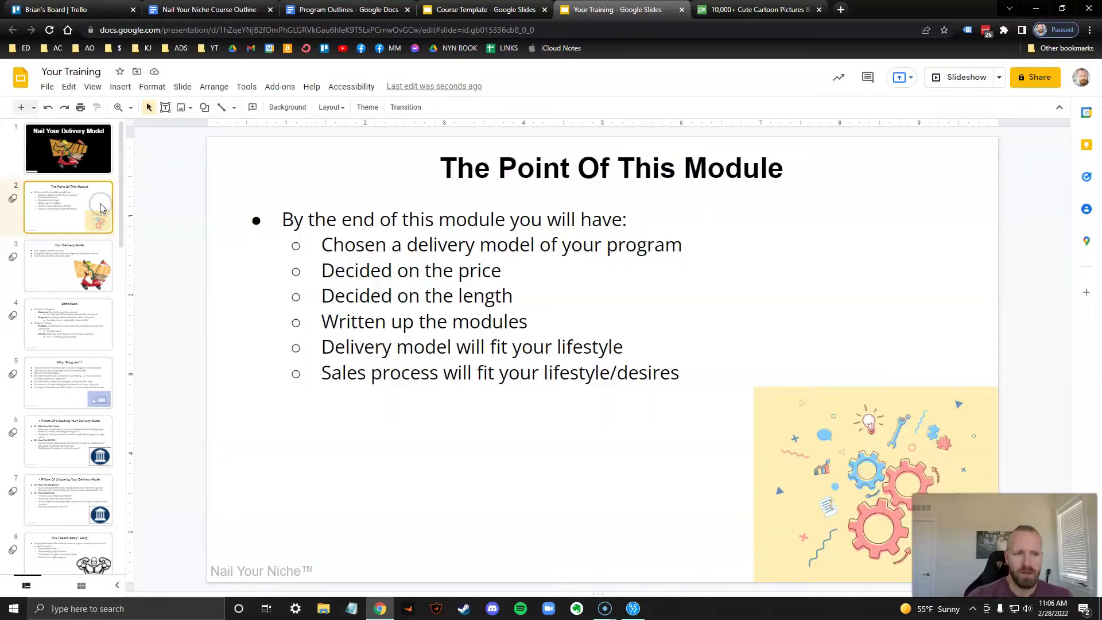
click(67, 148)
triple_click(490, 202)
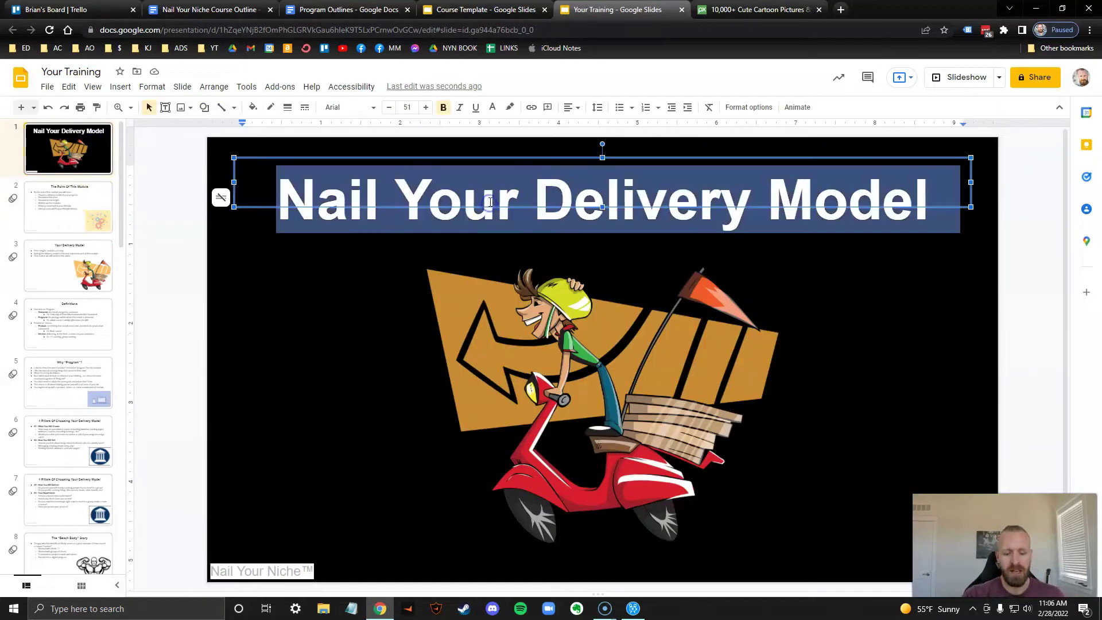
text(Title)
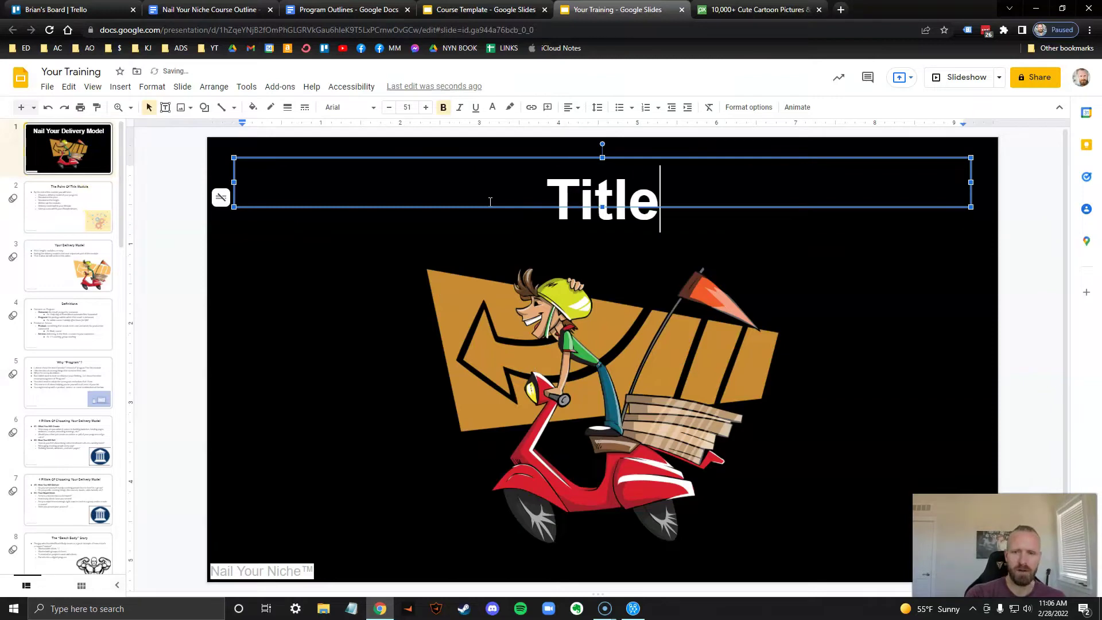
click(520, 362)
click(764, 9)
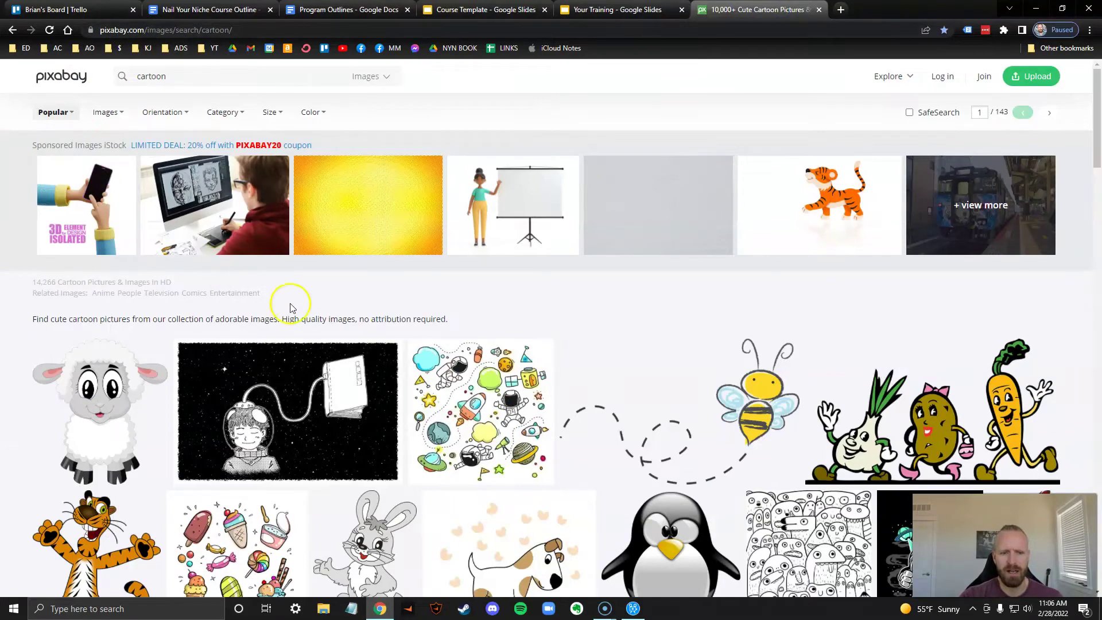
- Search Pixabay for 'books' restricted to vector graphics
scroll(290, 299, down, 4)
scroll(230, 109, up, 4)
click(377, 77)
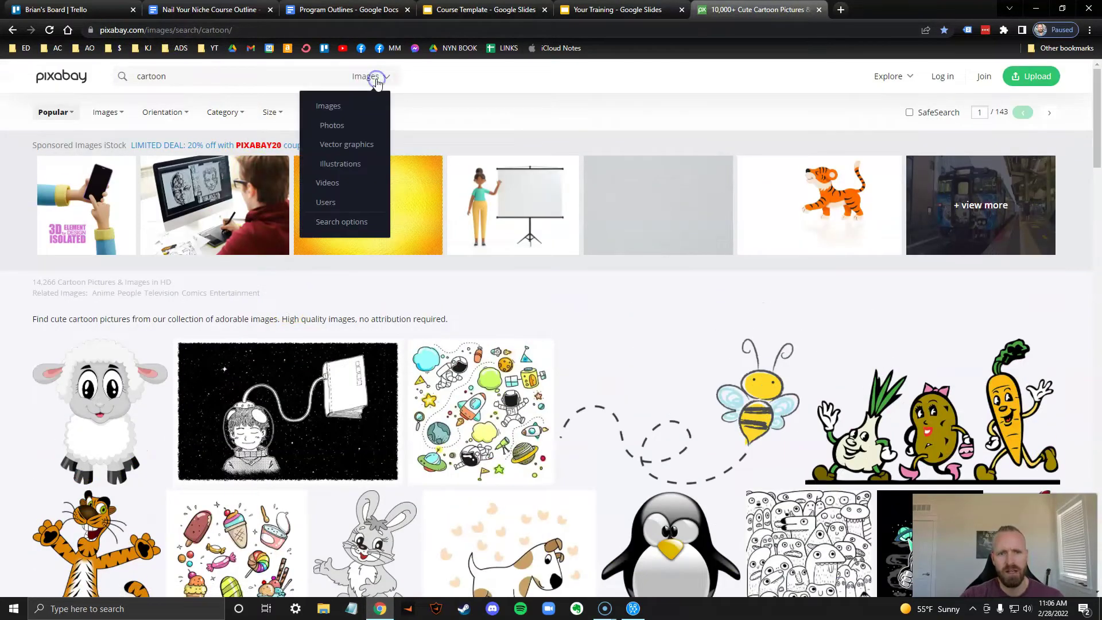
click(360, 144)
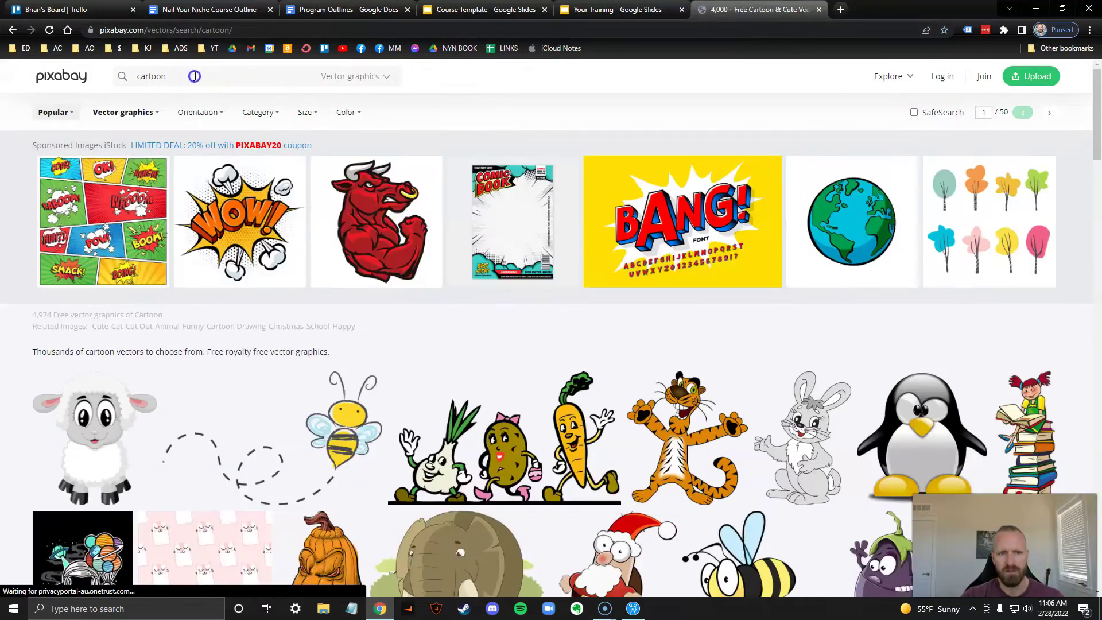
click(196, 77)
text(books)
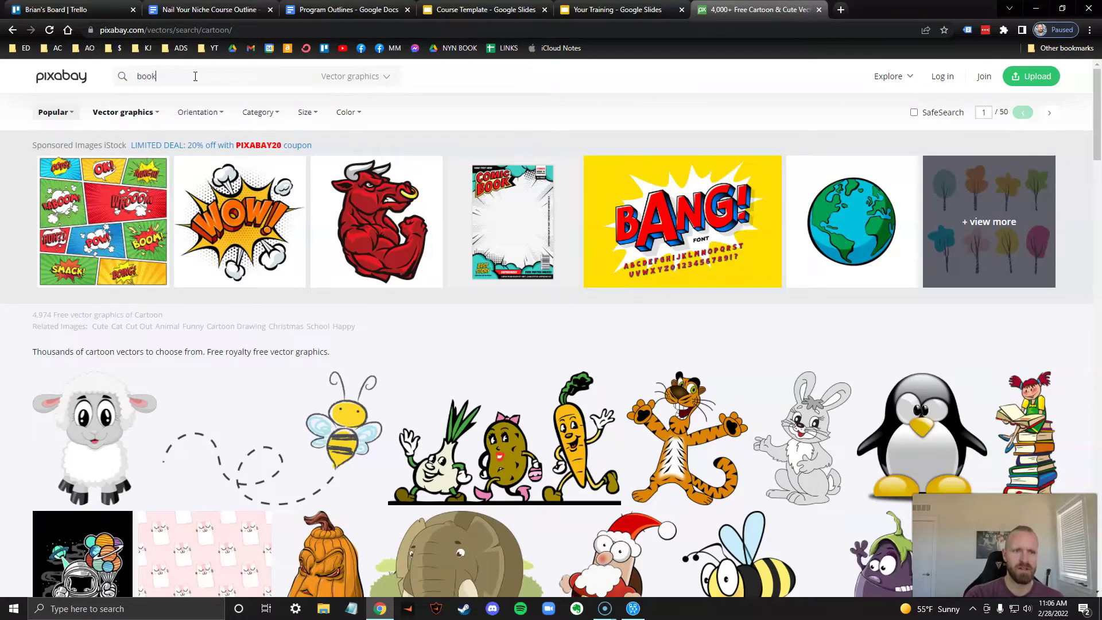
key(Return)
click(370, 77)
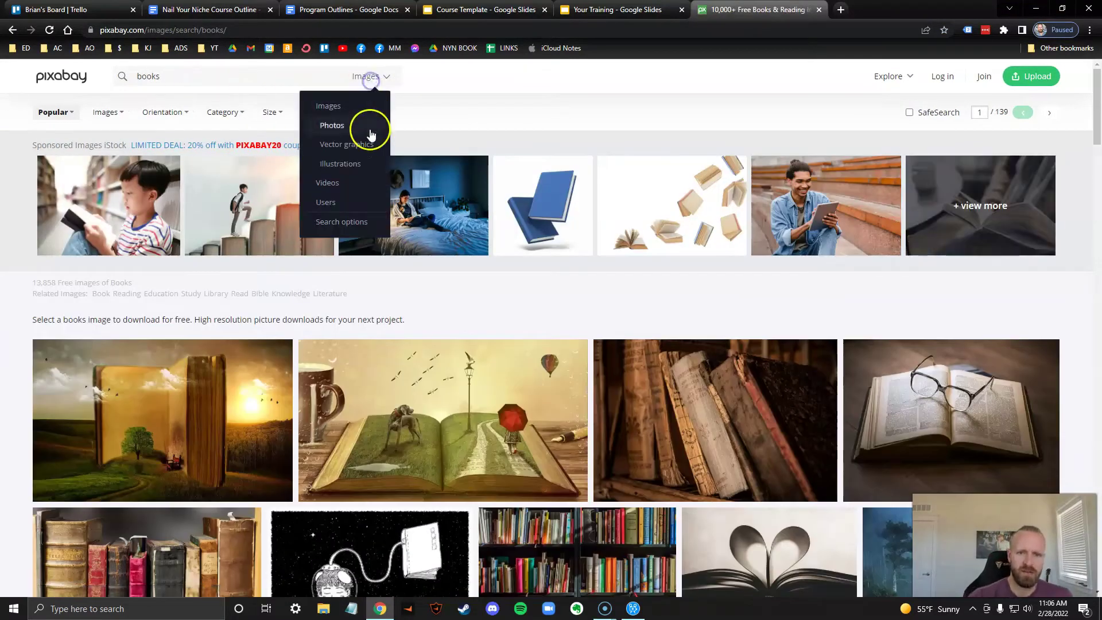
click(362, 145)
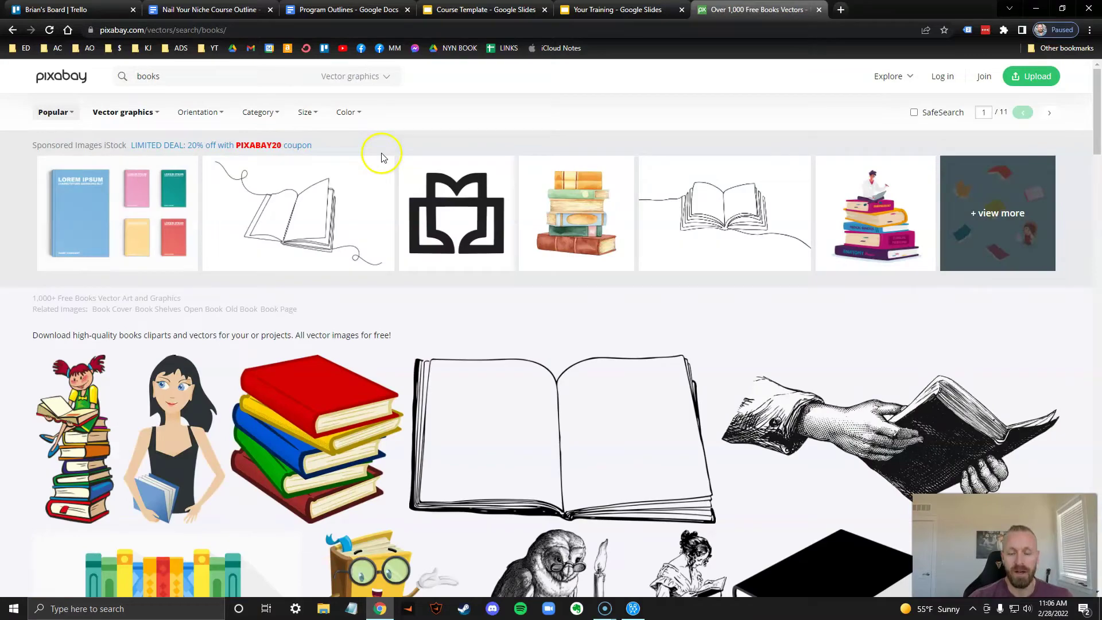
- Open the stacked colourful books vector and copy the image
scroll(455, 178, down, 4)
click(339, 194)
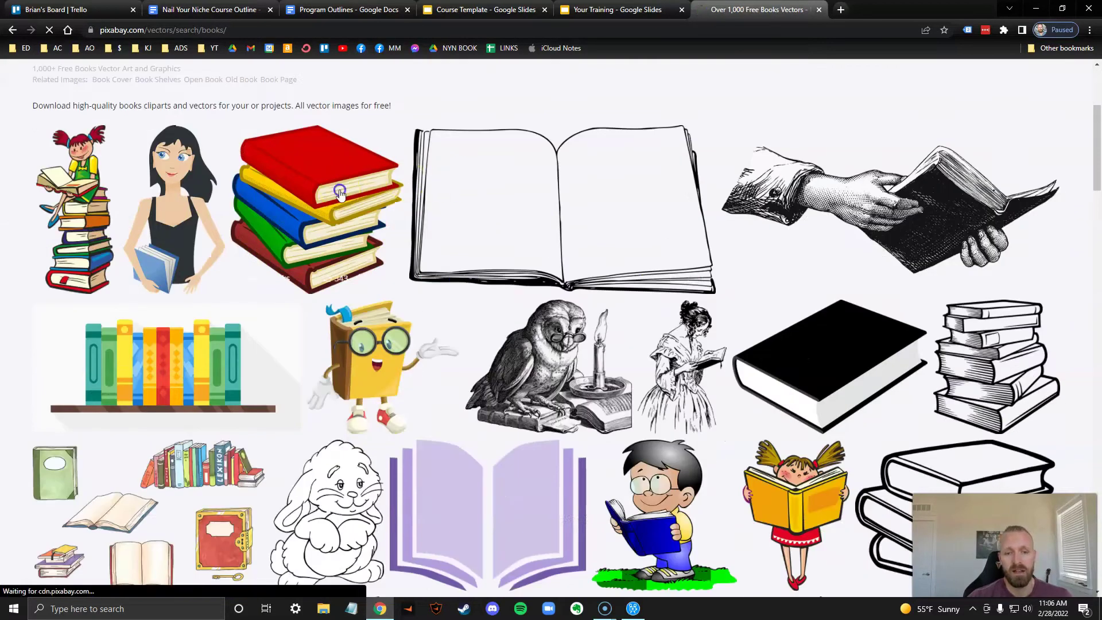
right_click(470, 268)
click(501, 306)
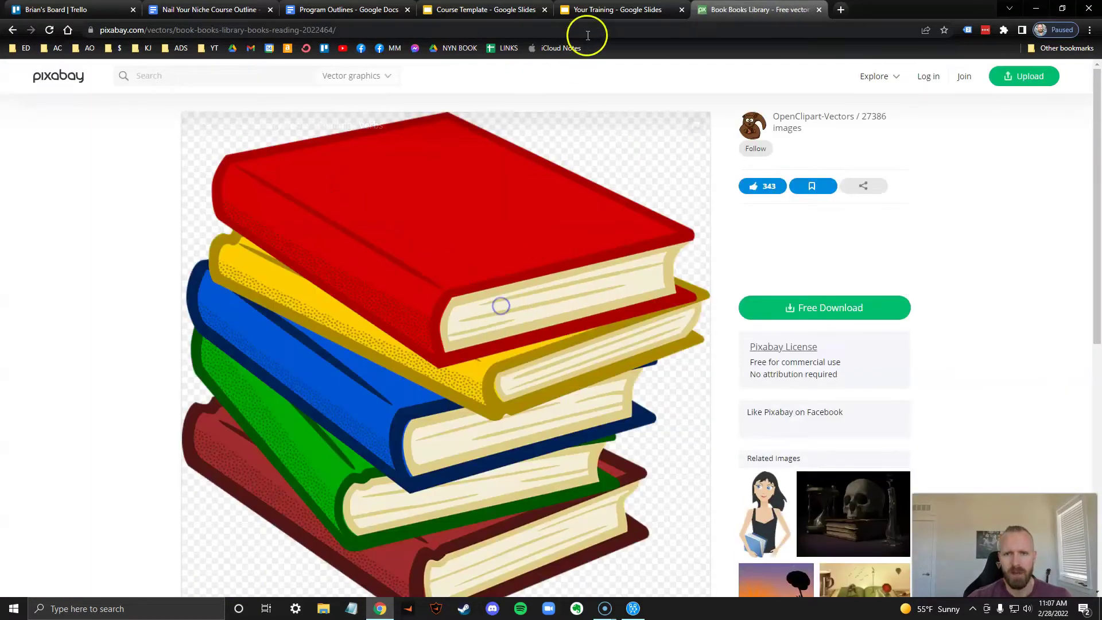
click(617, 9)
- Swap the scooter for the pasted books image, shrunk and placed beneath the Title heading
key(Delete)
key(ctrl+v)
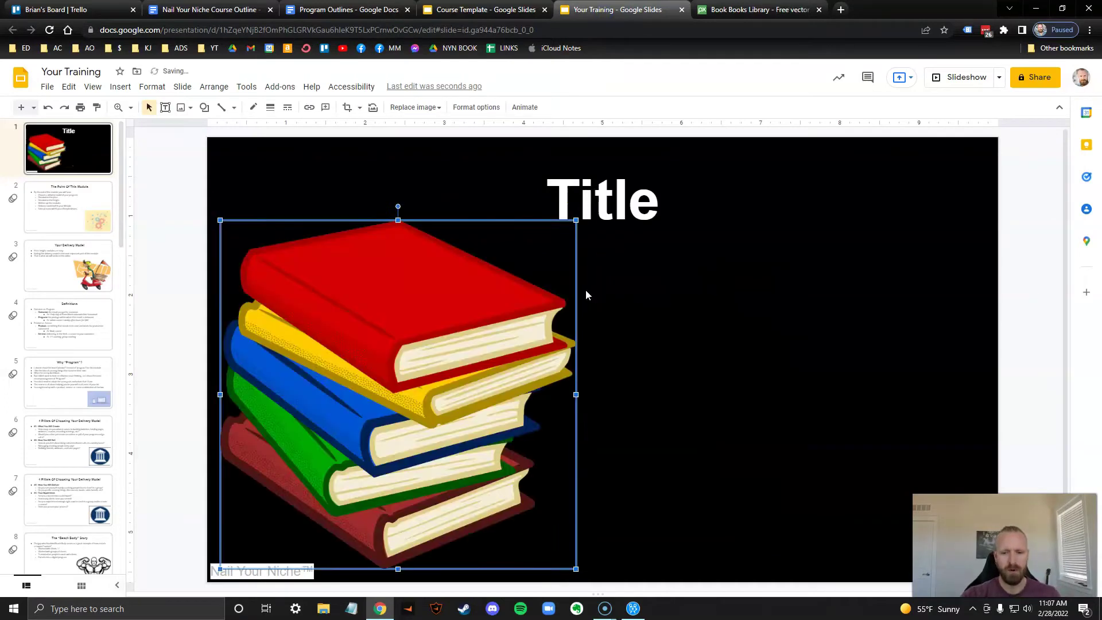
drag(499, 315, 670, 311)
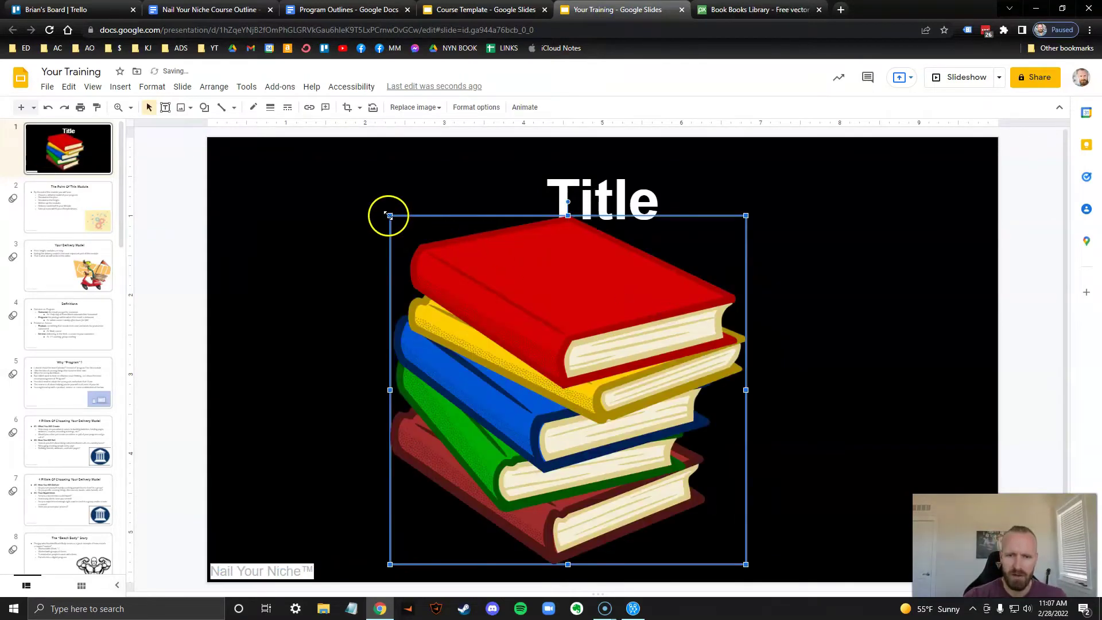
drag(389, 216, 485, 272)
mouse_move(531, 310)
mouse_down()
mouse_move(559, 287)
mouse_move(539, 296)
mouse_up()
click(355, 297)
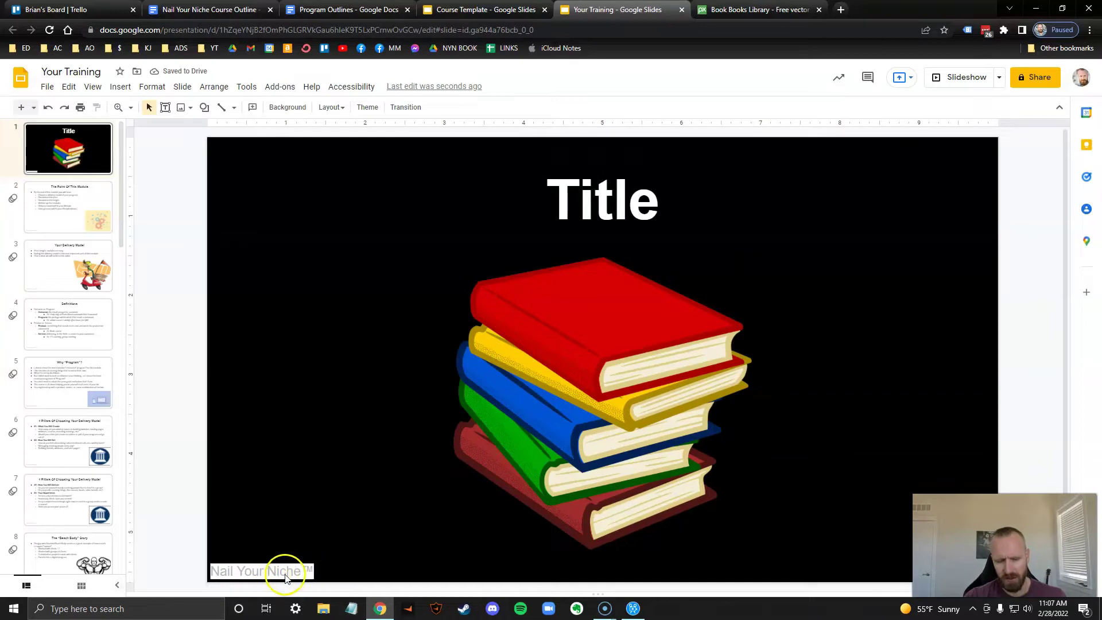
click(69, 89)
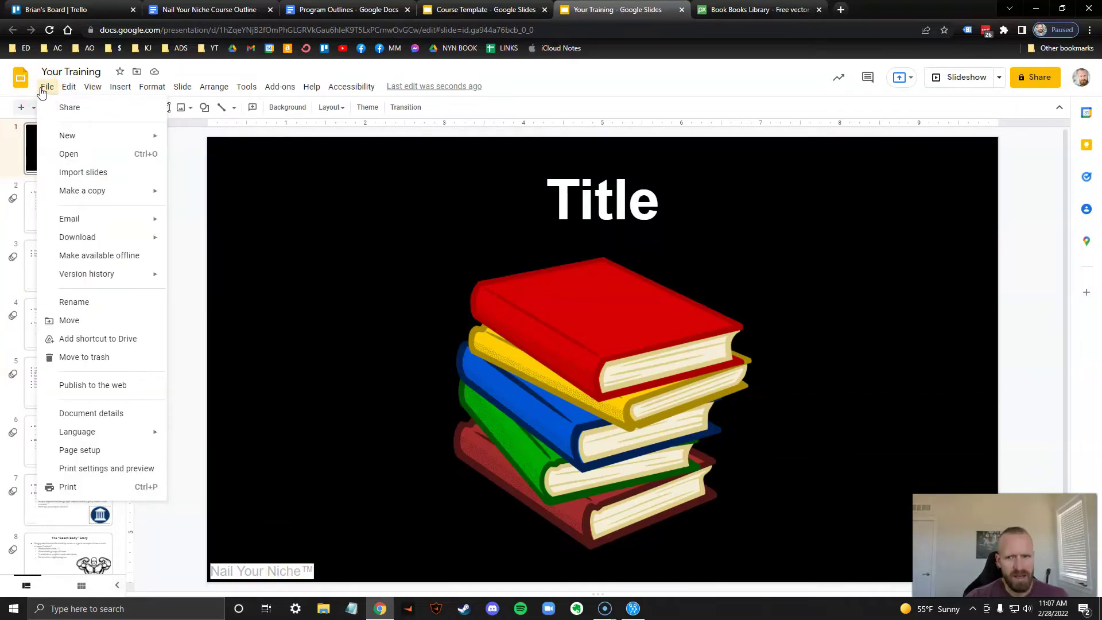
mouse_move(245, 91)
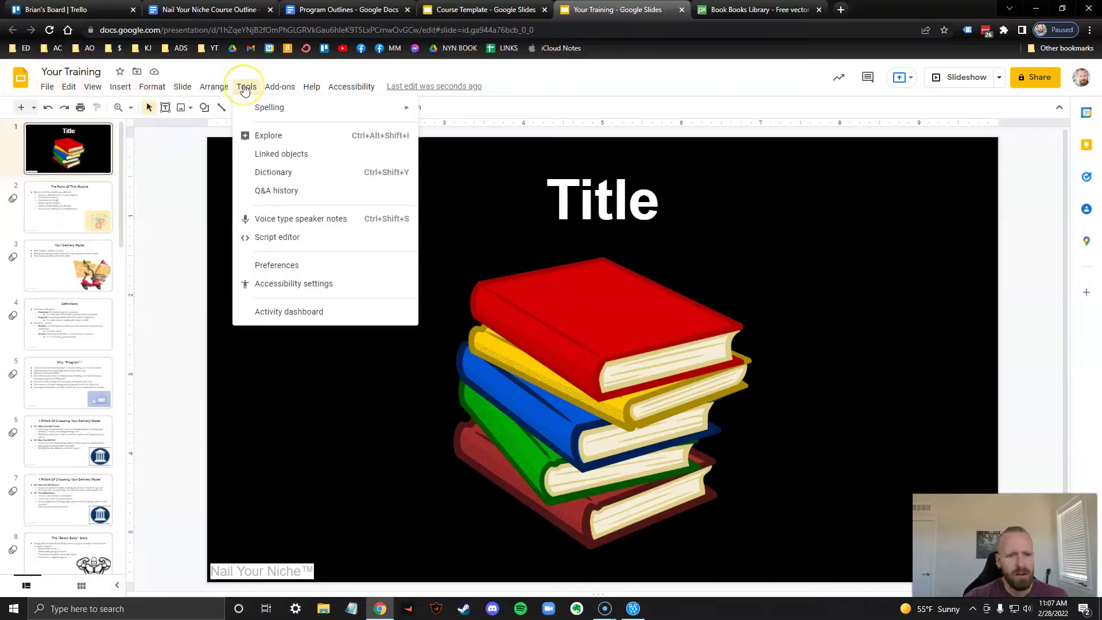
mouse_move(170, 92)
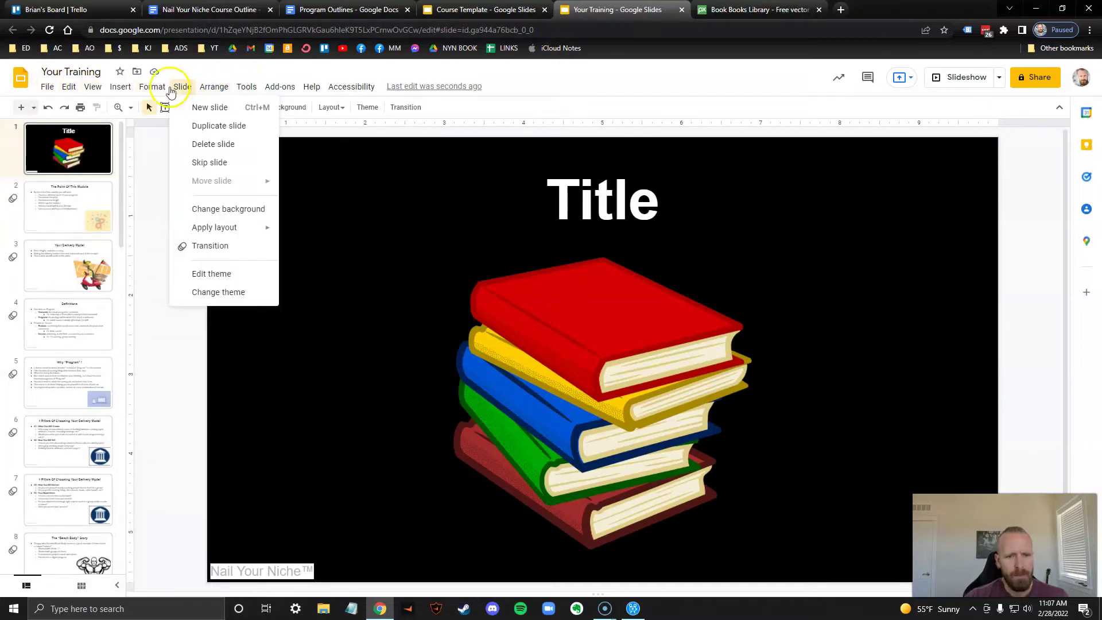
click(210, 276)
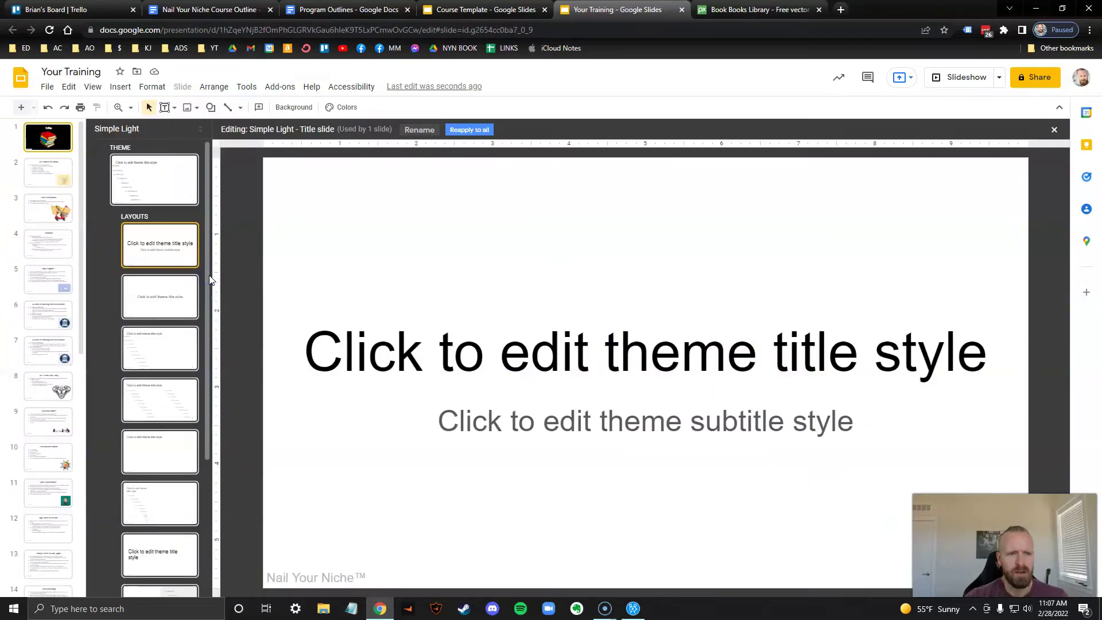
click(181, 169)
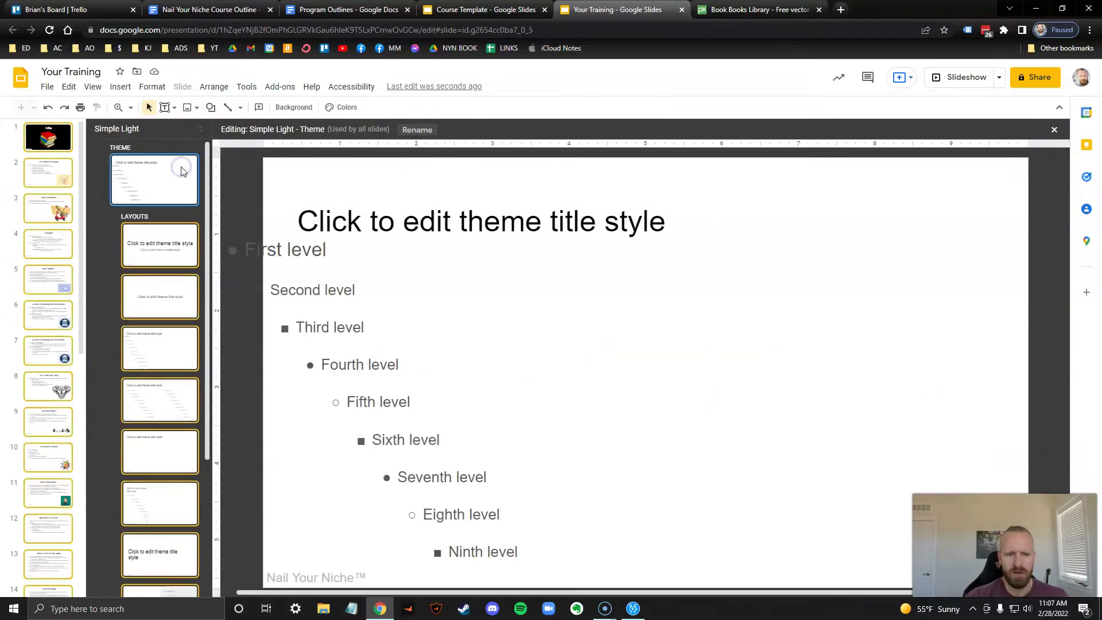
key(Down)
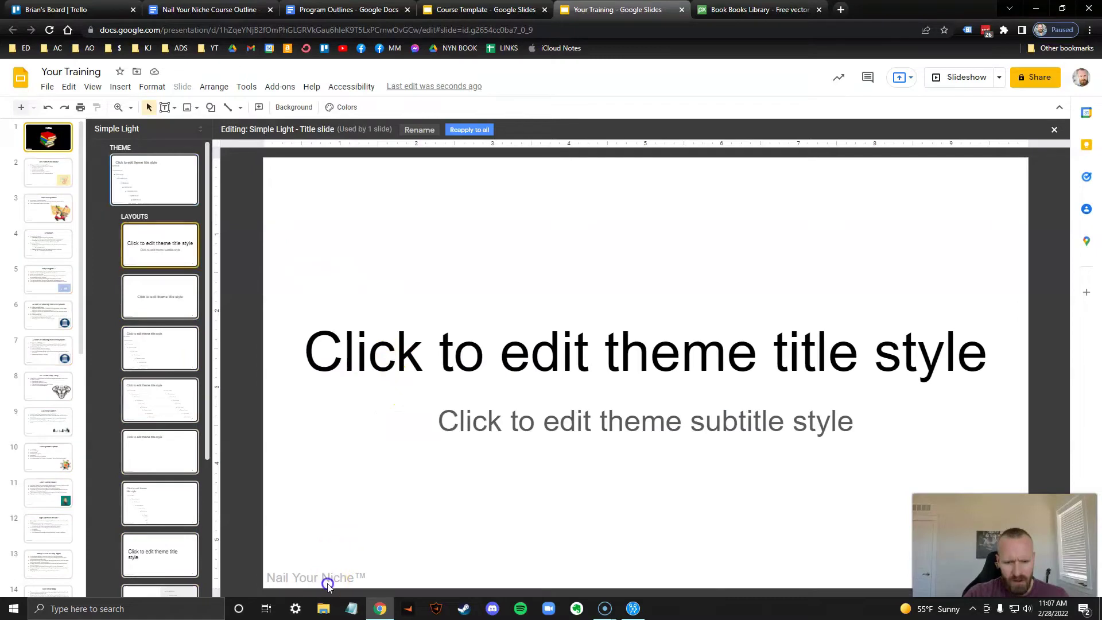
key(Up)
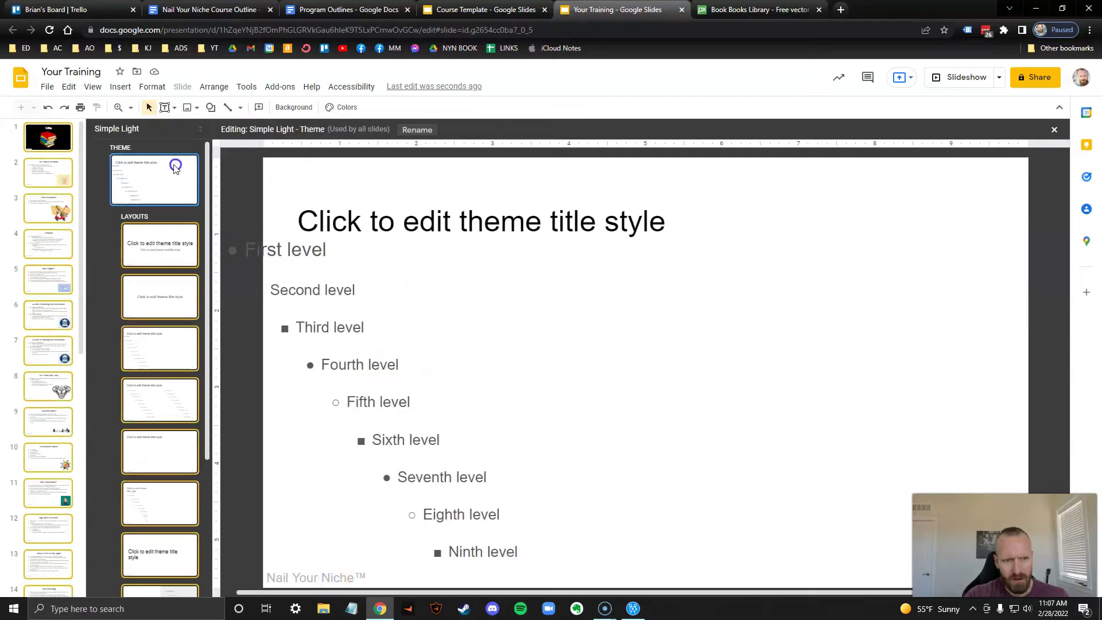
double_click(313, 577)
drag(364, 576, 276, 581)
click(272, 577)
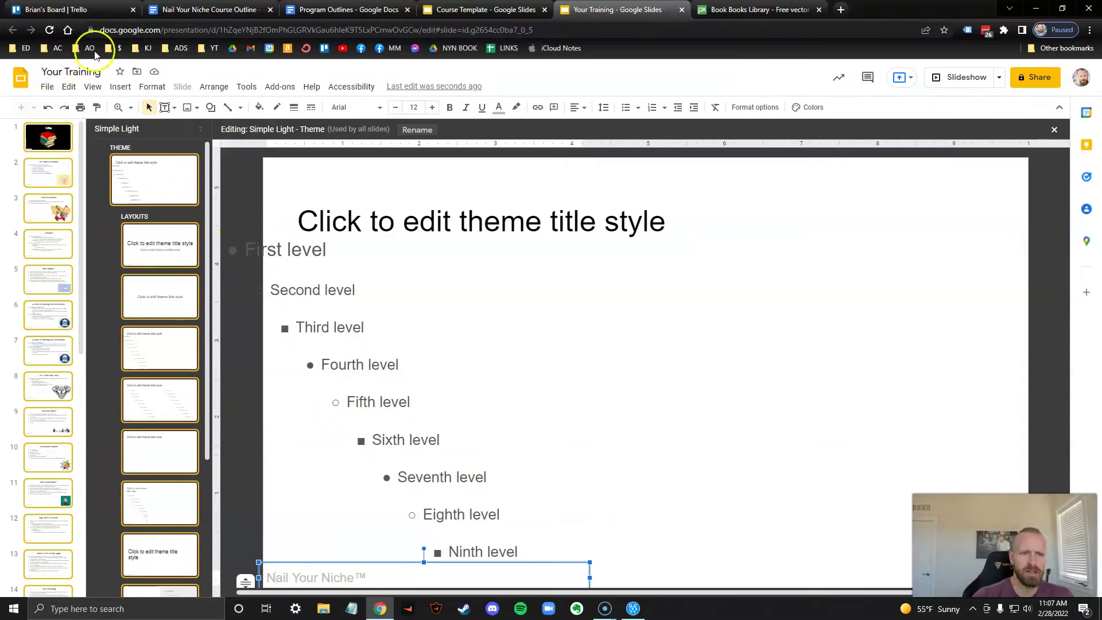
click(488, 9)
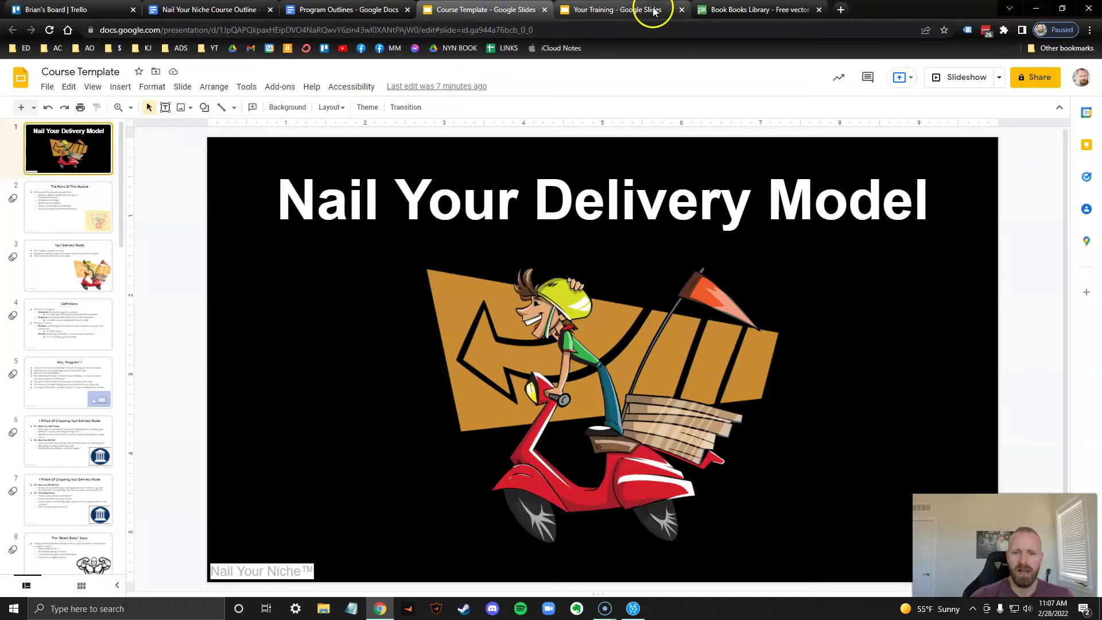
click(651, 10)
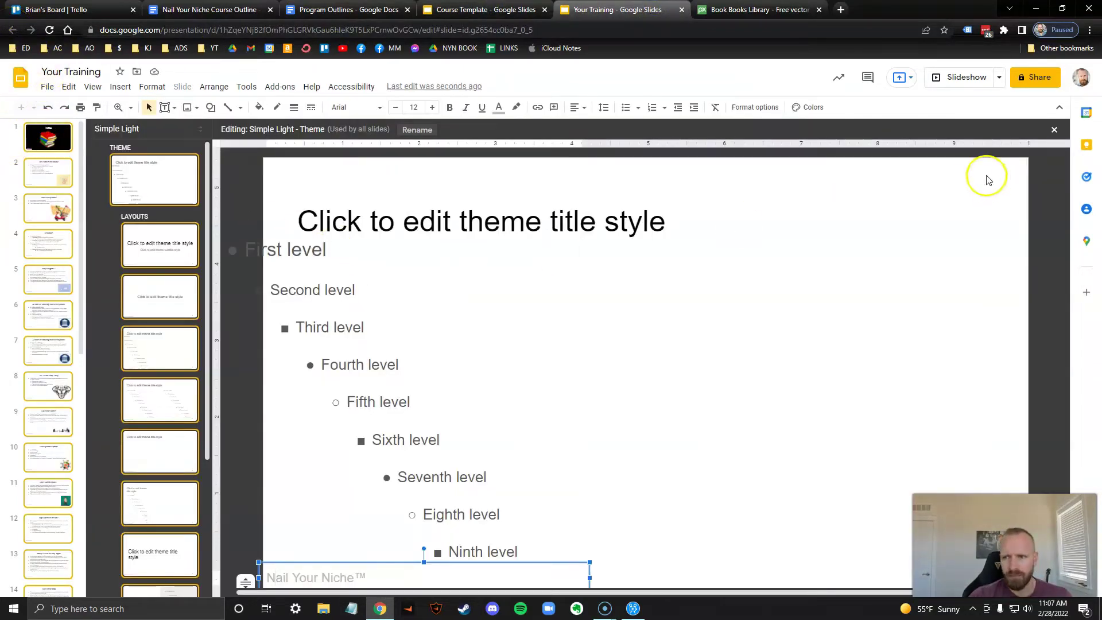
click(1055, 130)
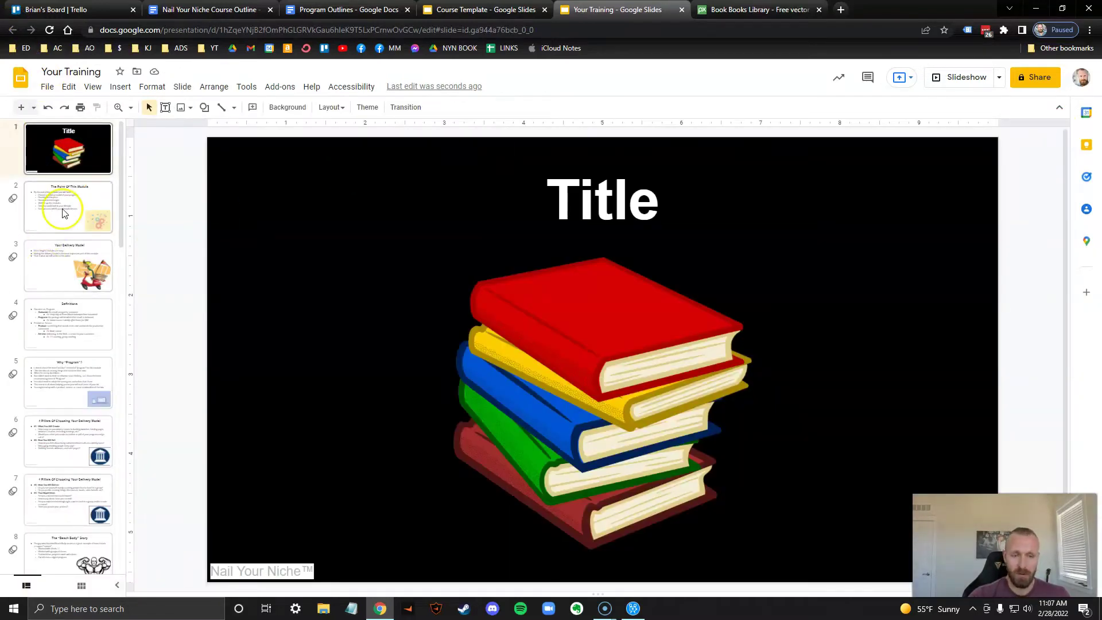
- In Program Outlines, select the bullets from 'Looking at the grid' to the 3-10K range line
click(339, 9)
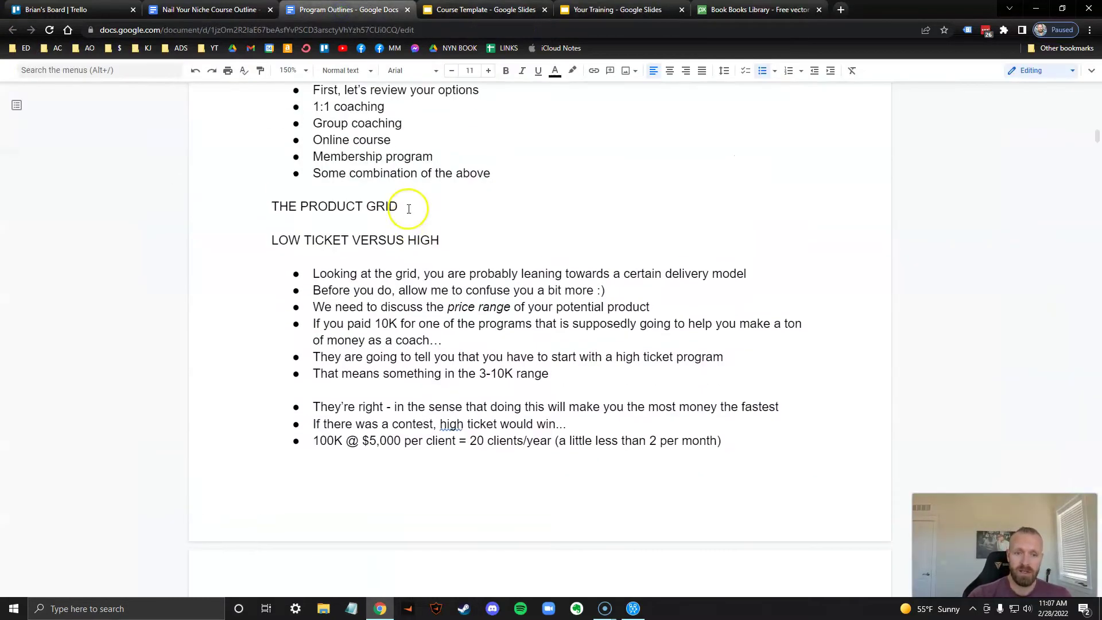
scroll(322, 276, up, 2)
scroll(322, 275, down, 2)
click(308, 273)
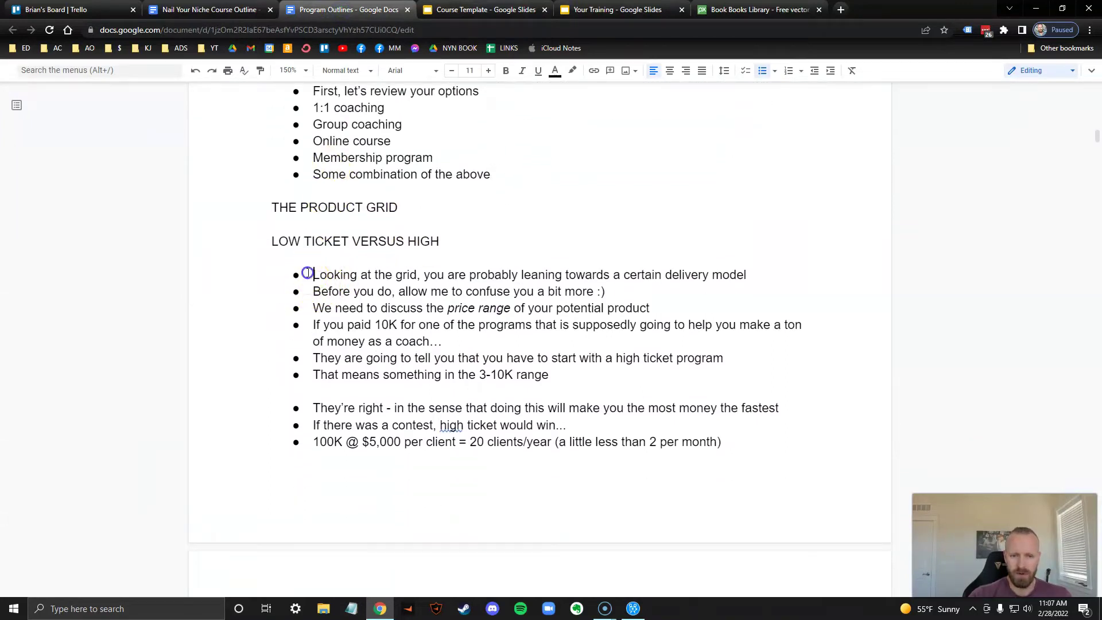
drag(308, 273, 562, 372)
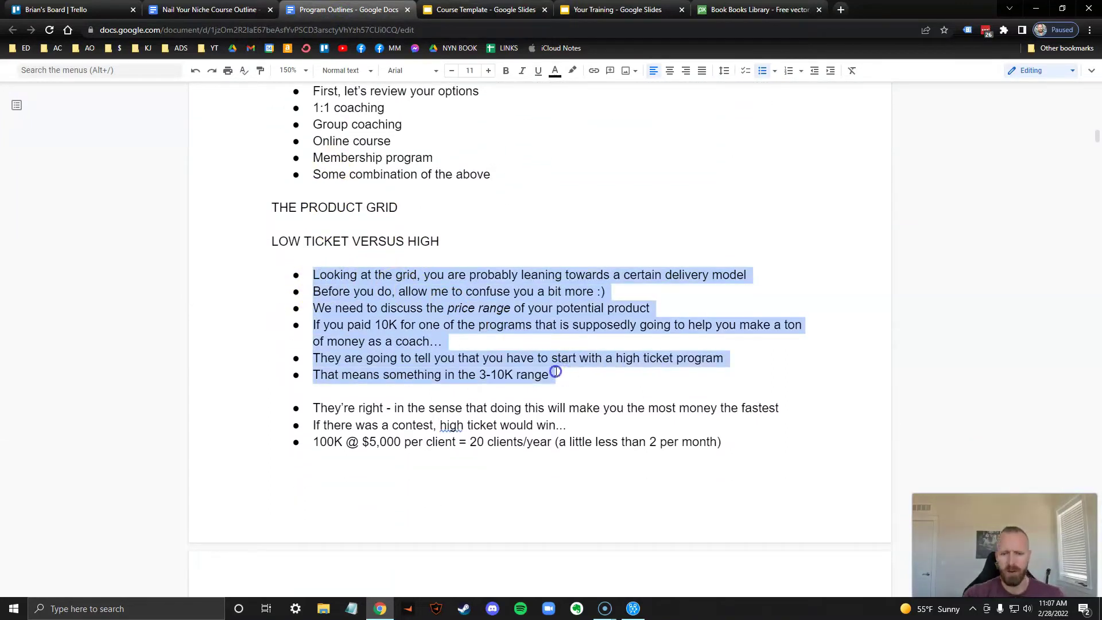
click(556, 373)
- Reselect and copy the six bullets from the 3-10K line back up to 'Looking at the grid'
scroll(508, 373, up, 7)
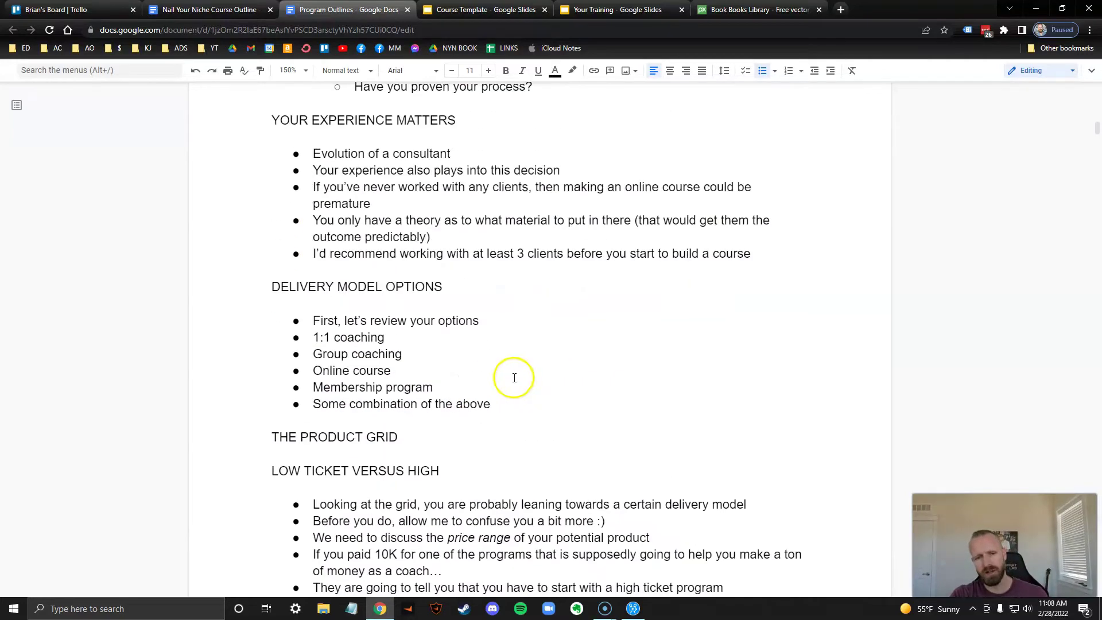
scroll(488, 377, up, 9)
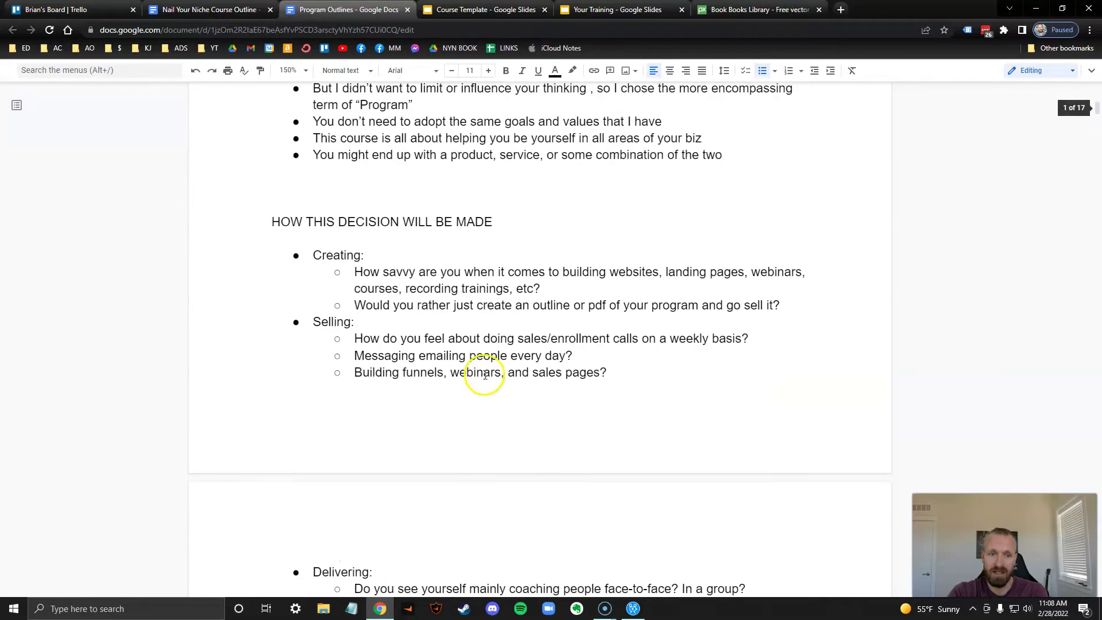
scroll(484, 375, up, 2)
scroll(480, 370, down, 11)
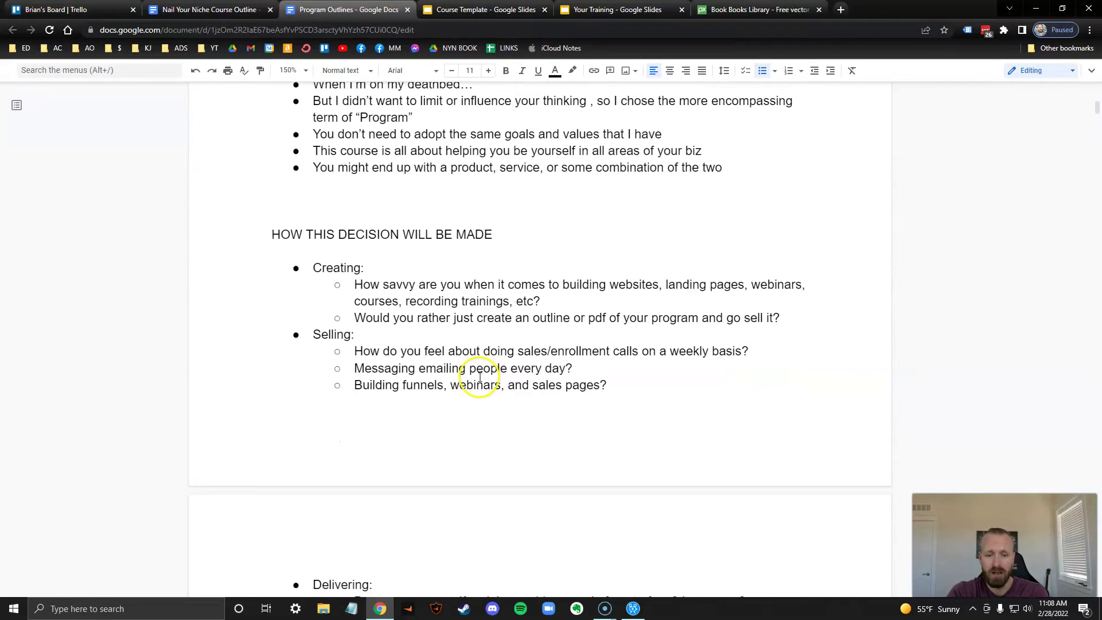
scroll(471, 376, down, 5)
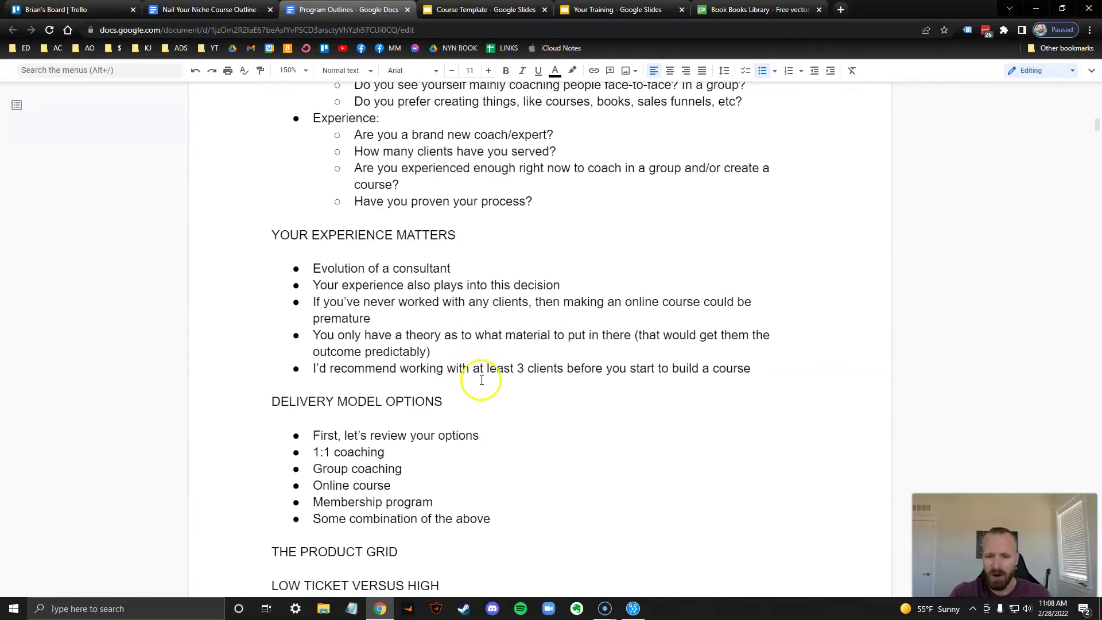
scroll(492, 385, down, 3)
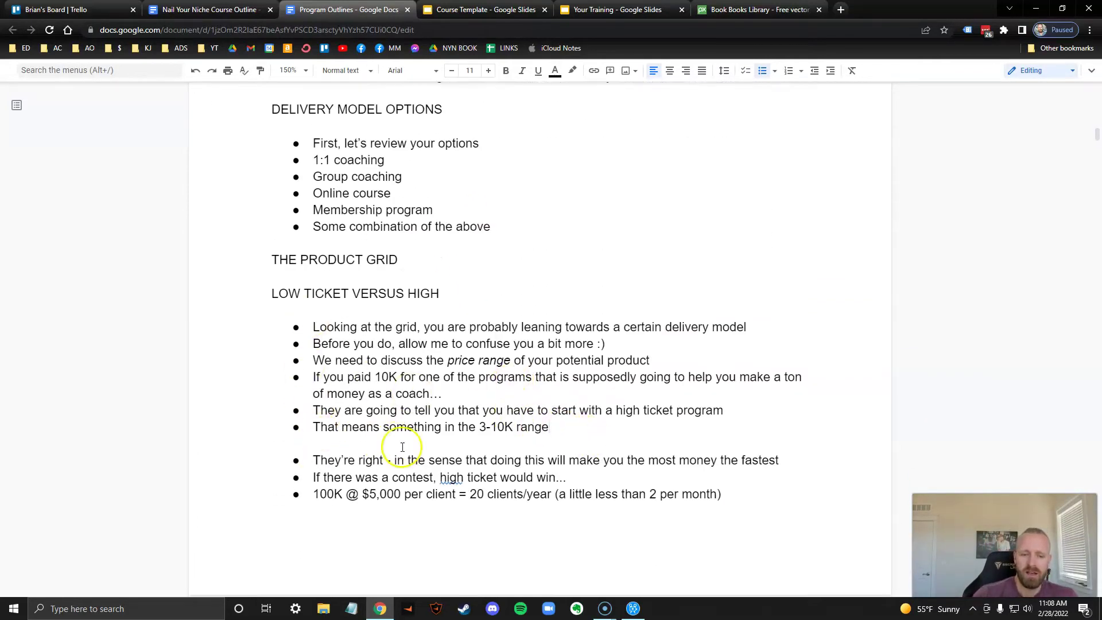
scroll(402, 448, down, 2)
click(370, 333)
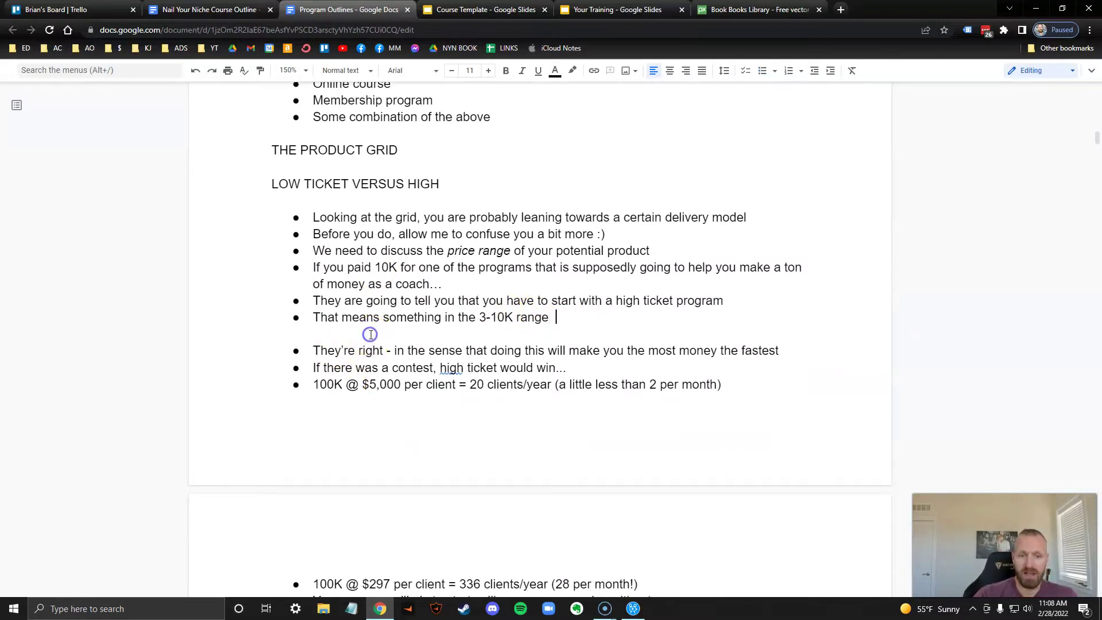
click(581, 323)
drag(580, 323, 283, 211)
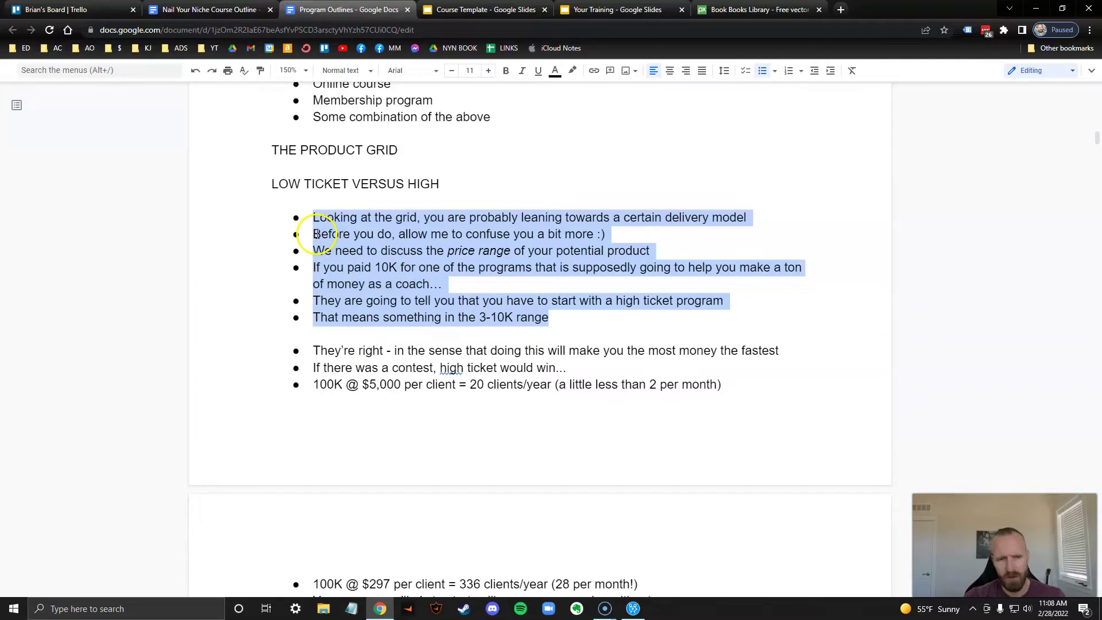
click(484, 13)
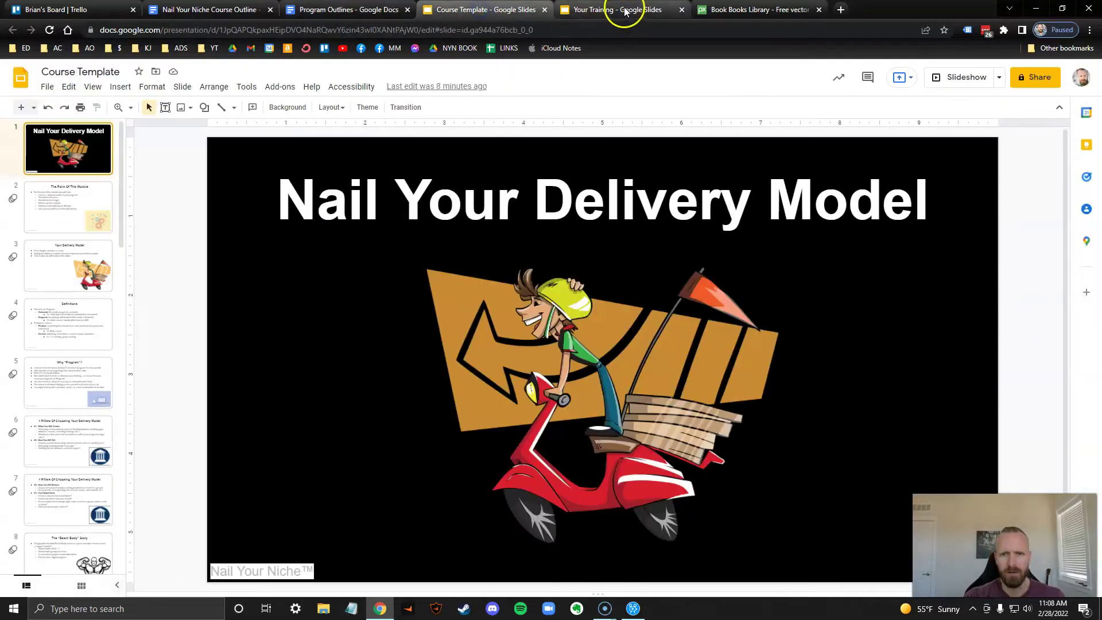
- In Your Training, select slide 2's bullet text and paste the outline bullets over it
click(626, 11)
click(50, 212)
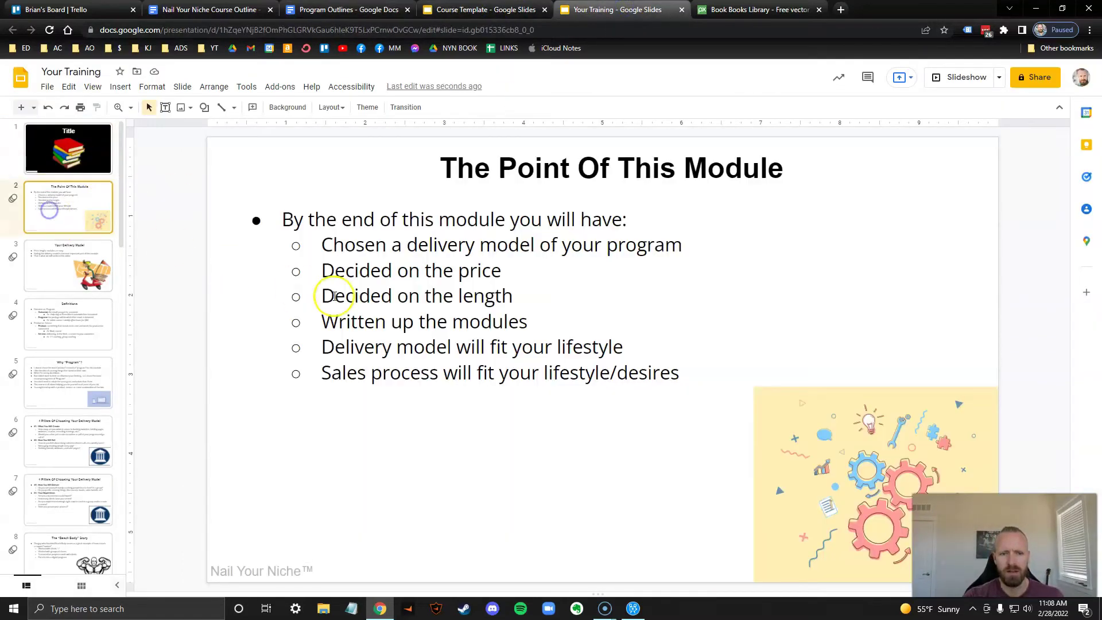
click(679, 374)
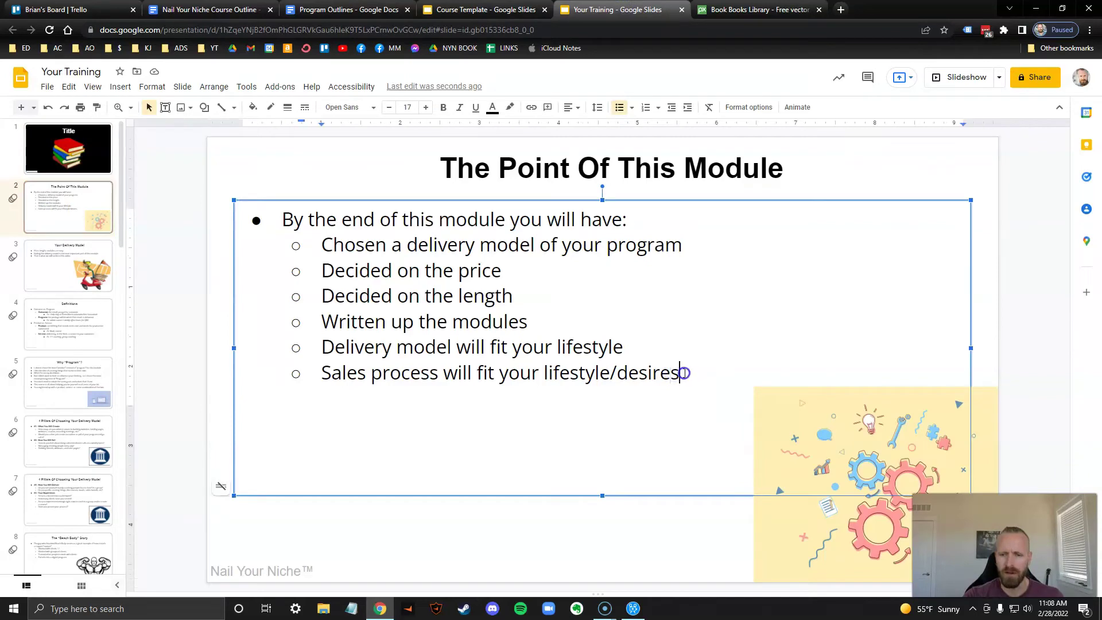
drag(683, 373, 266, 221)
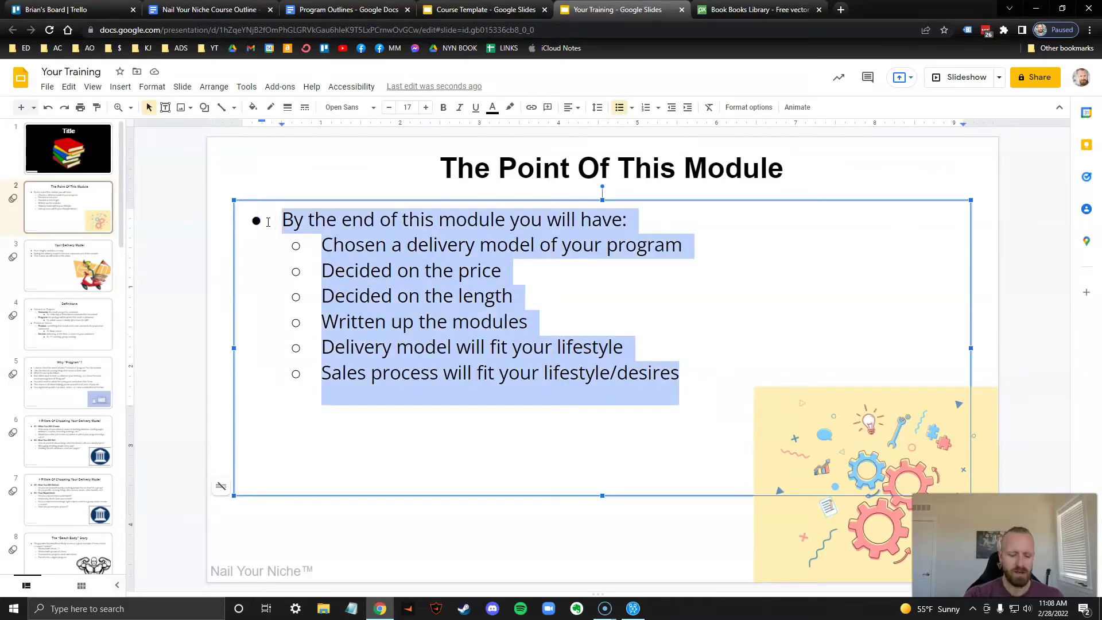
text(Looking at the grid, you are probably leaning towards a certain delivery model Before you do, allow me to confuse you a bit more :) We need to discuss the price range of your potential product If you paid 10K for one of the programs that is supposedly going to help you make a ton of money as a coach... They are going to tell you that you have to start with a high ticket program That means something in the 3-10K range)
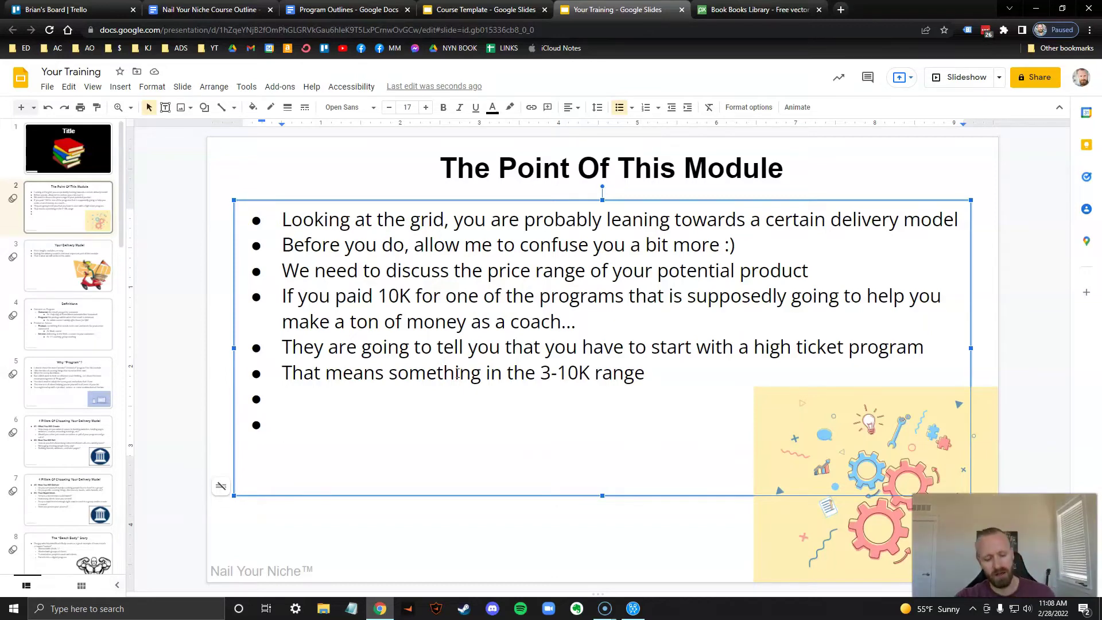
- Retry the slide 2 paste with undo, redo and select-all to get plain-text bullets
key(ctrl+z)
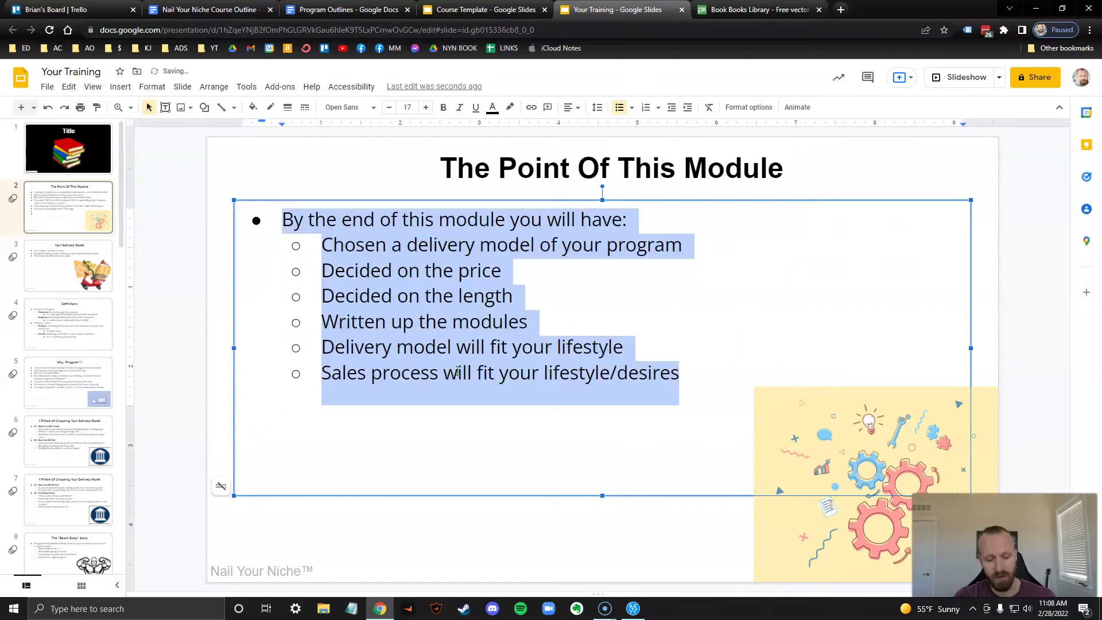
key(ctrl+y)
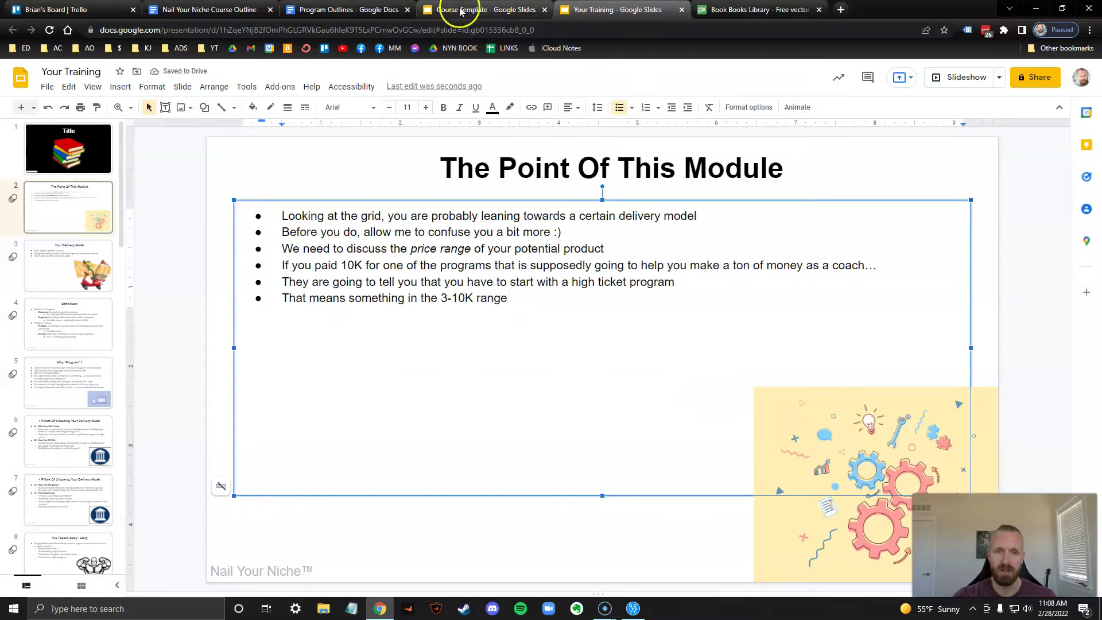
click(349, 10)
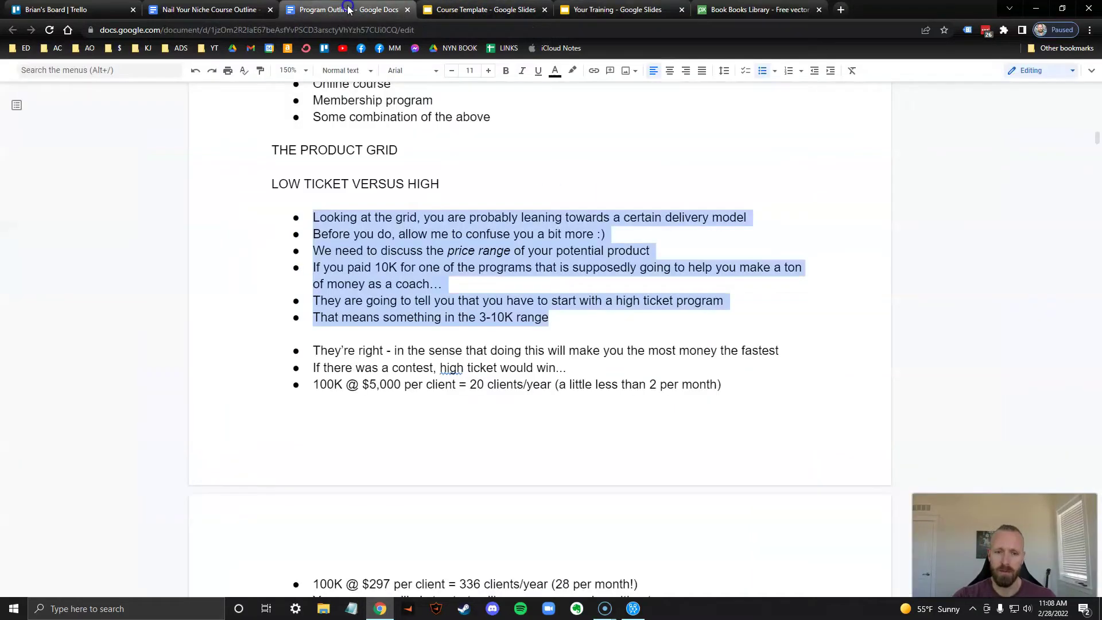
click(626, 10)
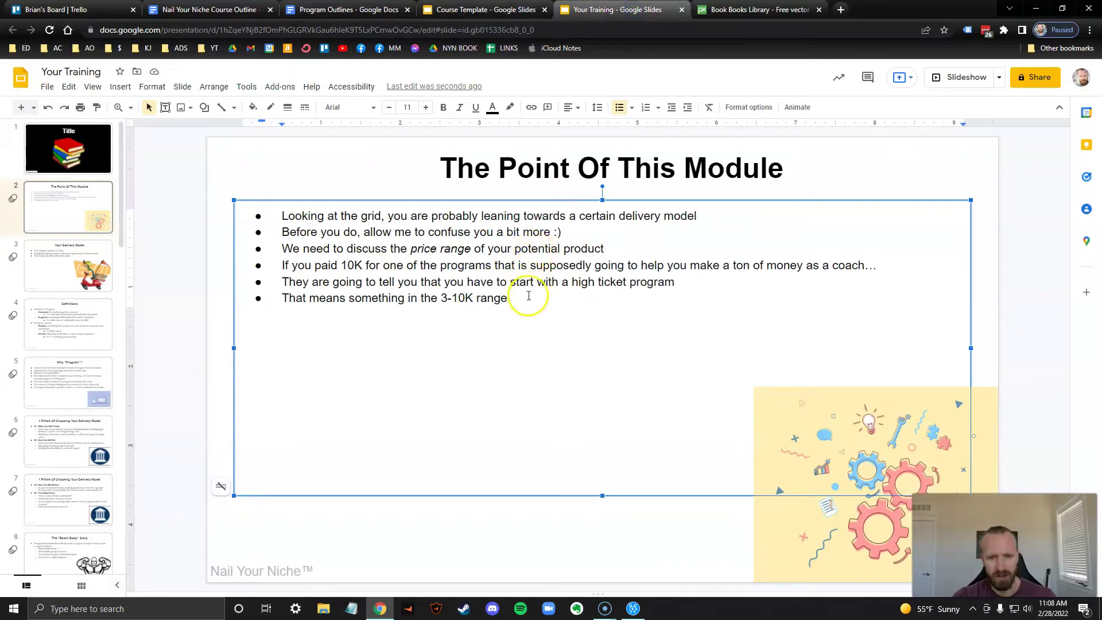
key(ctrl+a)
text(By the end of this module you will have: Chosen a delivery model of your program Decided on the price Decided on the length Written up the modules Delivery model will fit your lifestyle Sales process will fit your lifestyle/desires)
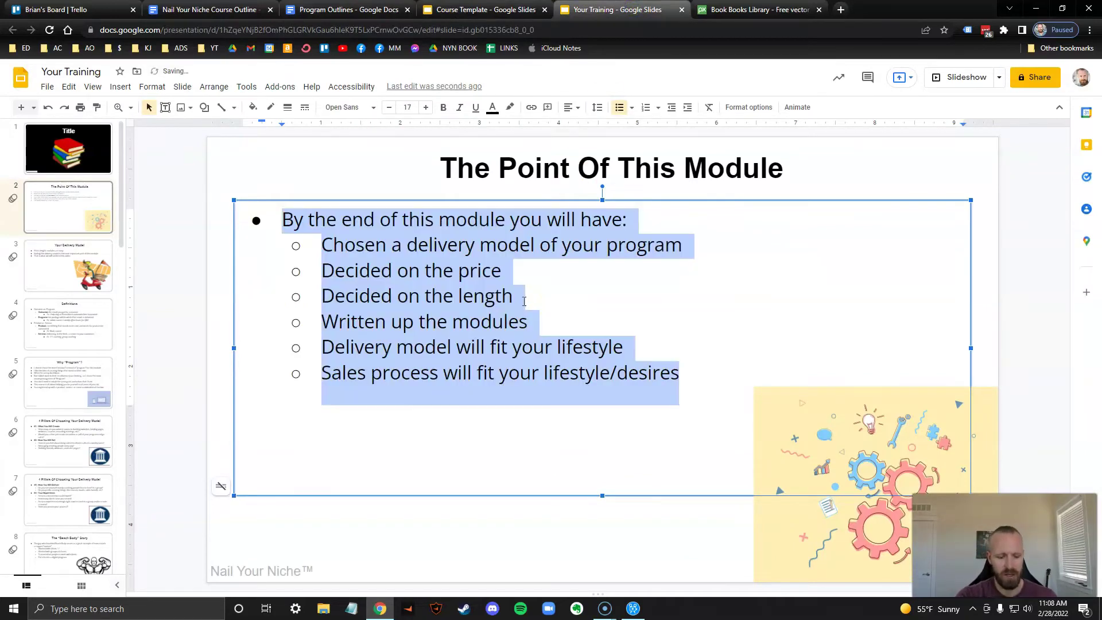
key(ctrl+z)
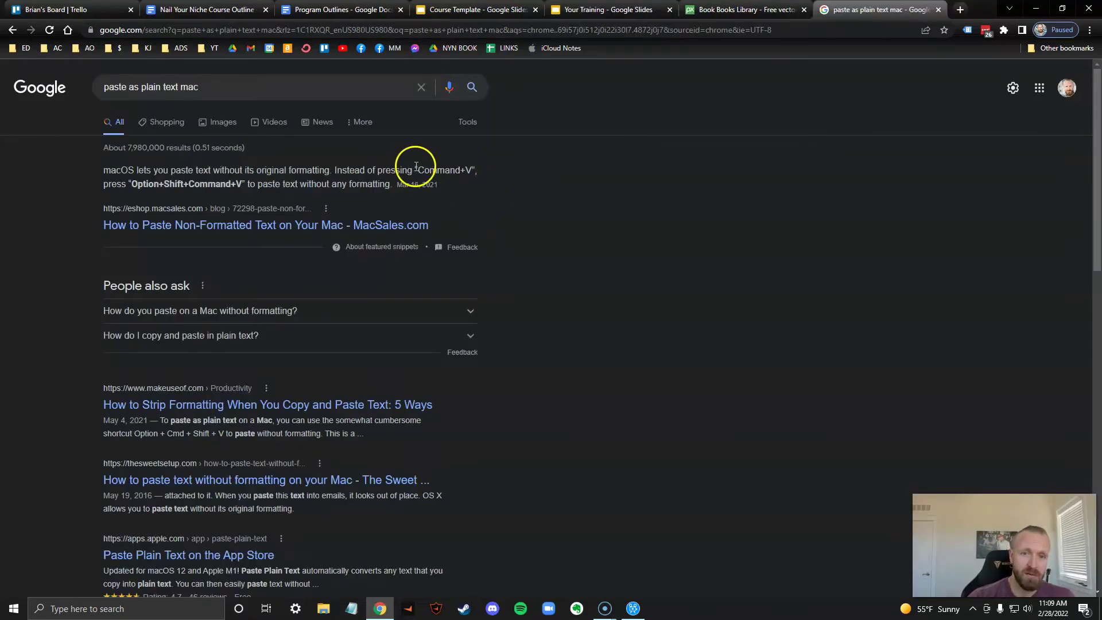
- Highlight the normal and plain-text paste shortcuts in Google's snippet, then return to Your Training
drag(446, 171, 476, 175)
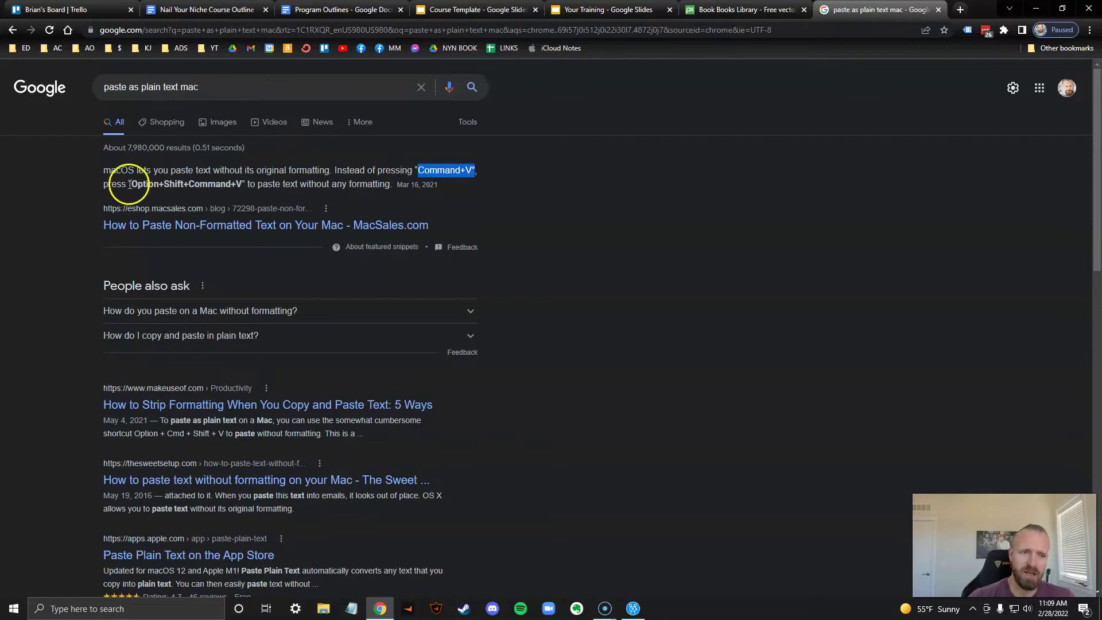
drag(130, 184, 222, 184)
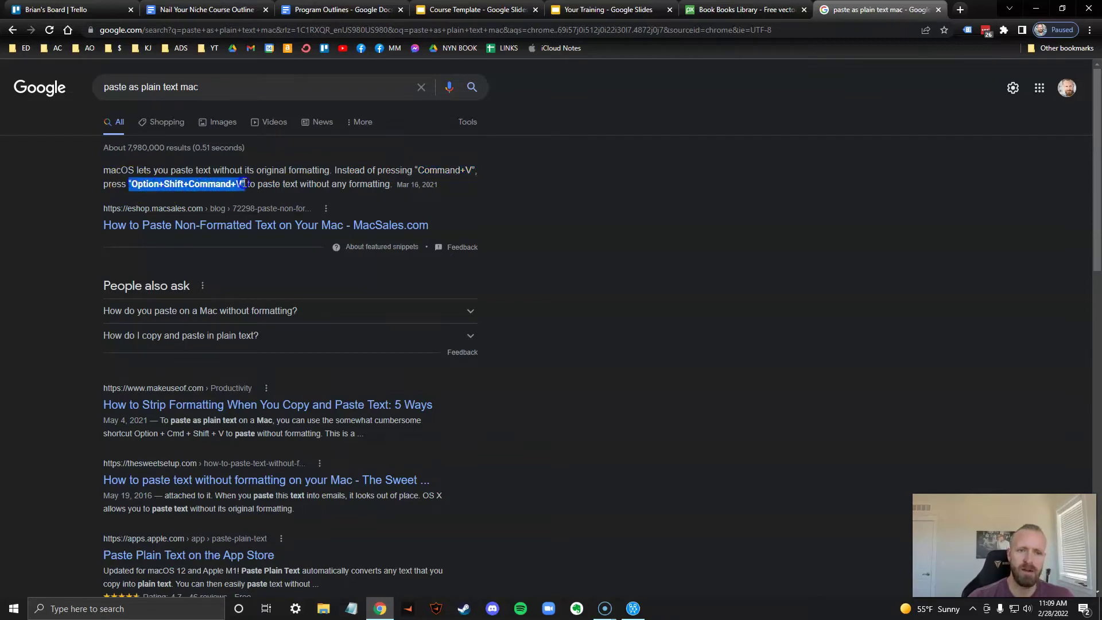
click(633, 10)
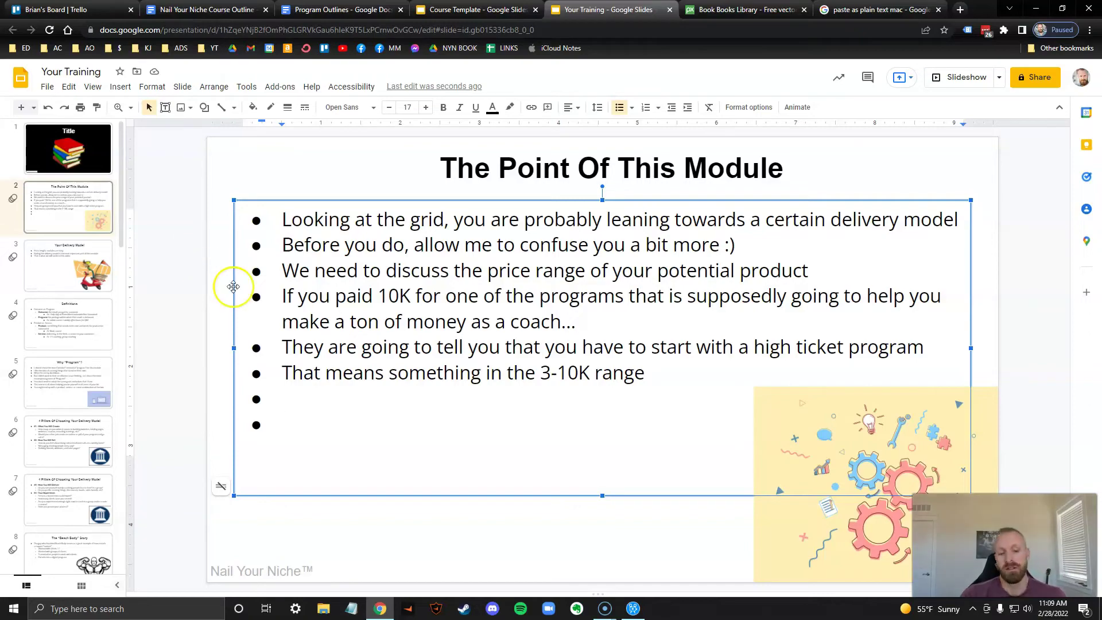
- Copy the four 'The main issue…' outline bullets from the Program Outlines document
click(352, 11)
scroll(413, 345, down, 7)
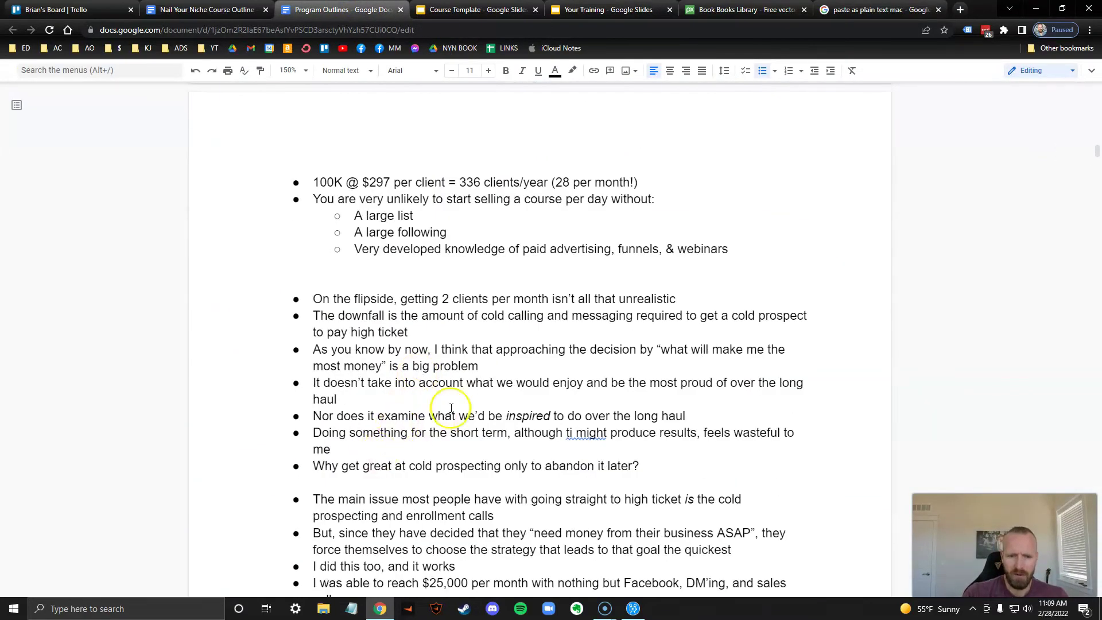
scroll(436, 428, down, 4)
drag(340, 371, 291, 264)
key(ctrl+c)
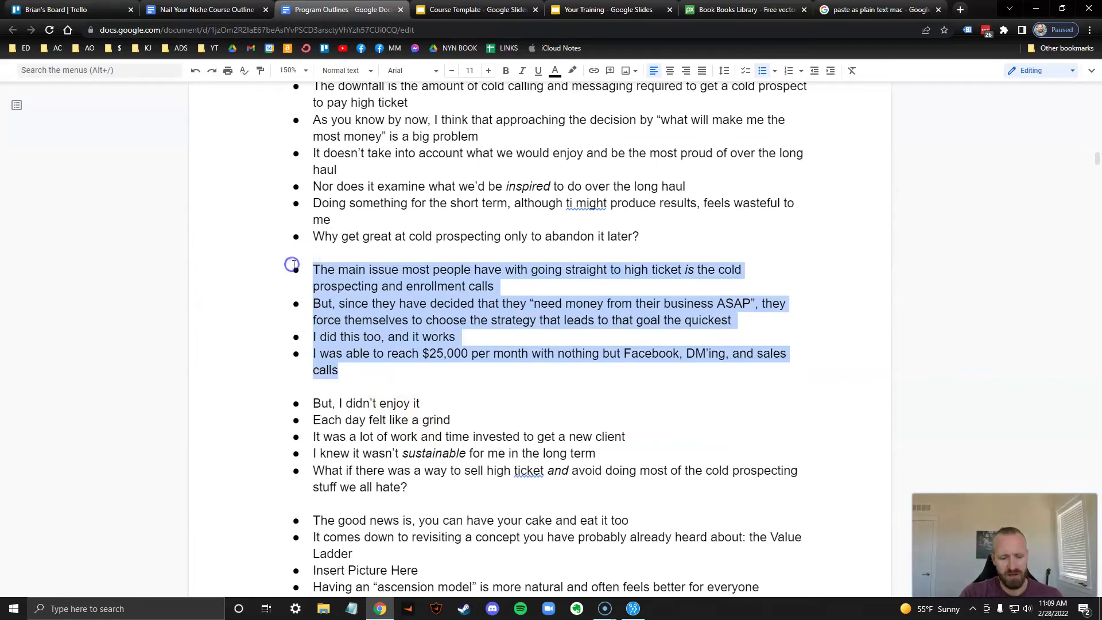
- Paste the bullets as plain text over the Definitions slide's old bullets and remove the empty trailing bullets
click(609, 9)
click(88, 310)
drag(668, 475, 206, 213)
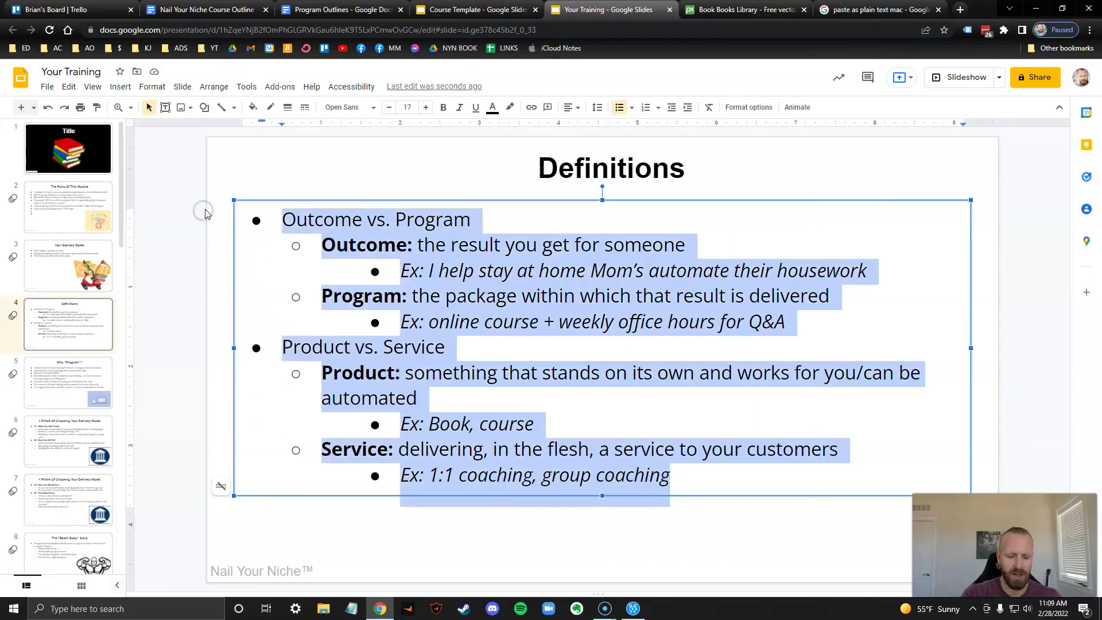
key(ctrl+v)
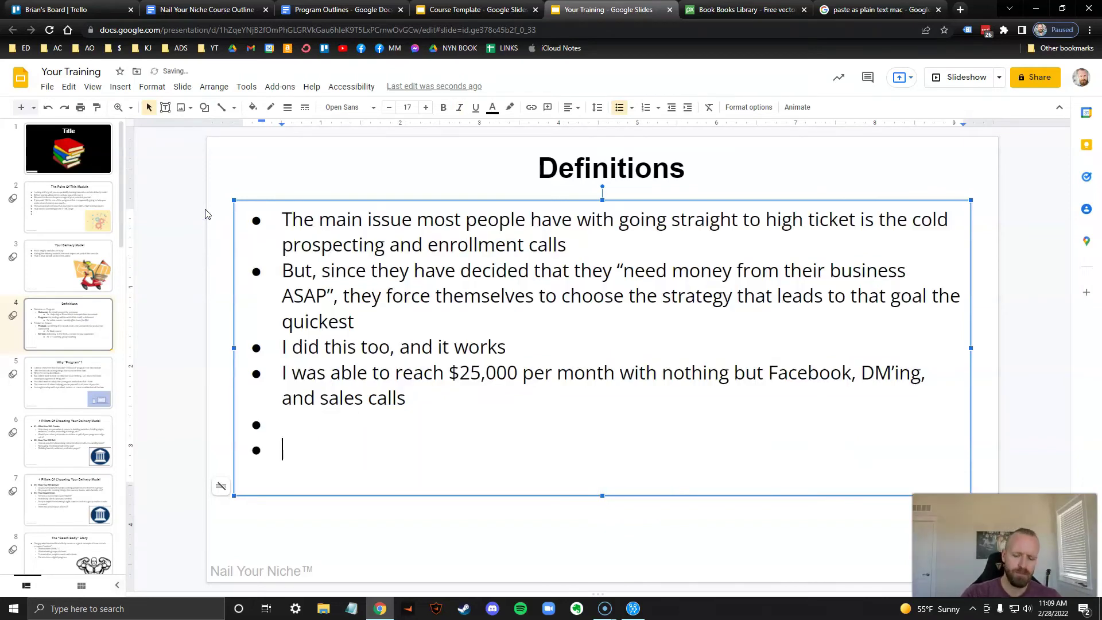
key(BackSpace)
key(BackSpace)
key(BackSpace)
key(BackSpace)
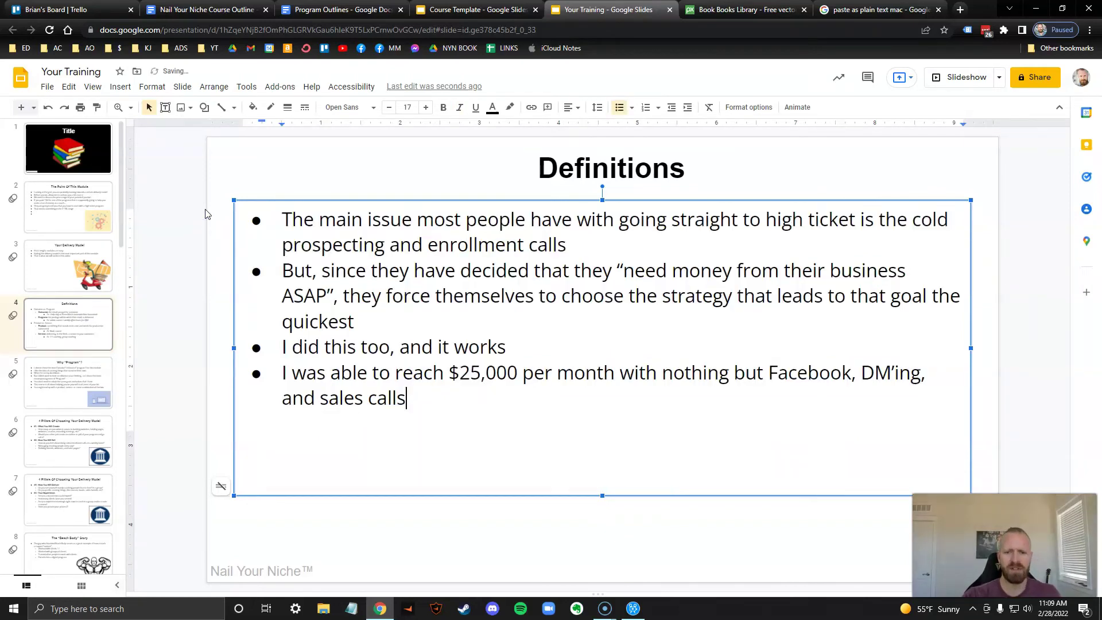
click(191, 256)
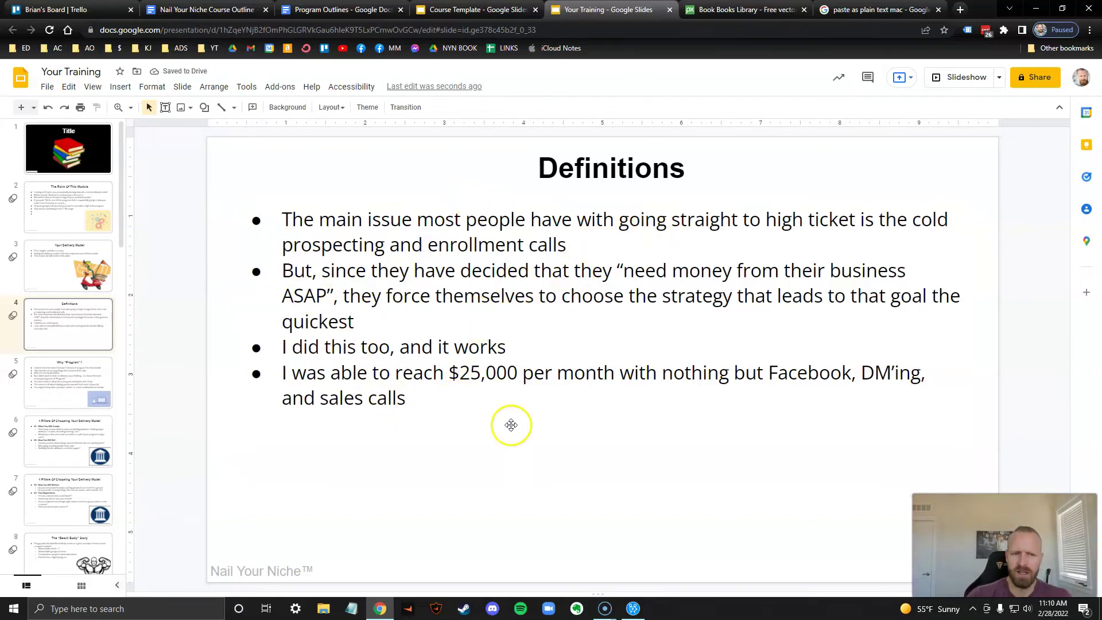
click(775, 10)
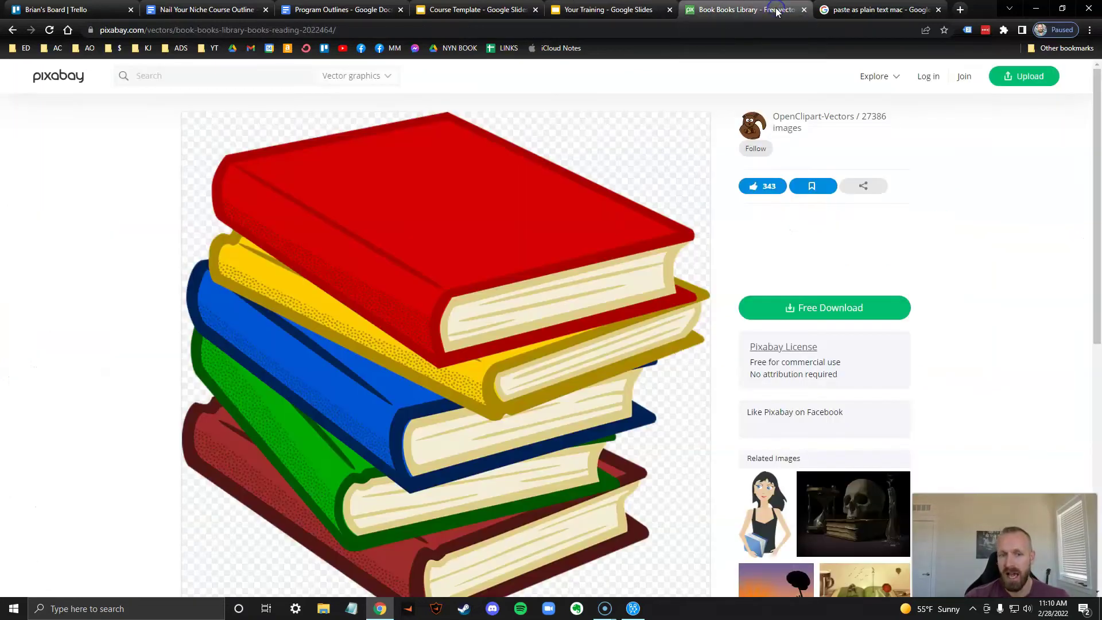
- Switch from Pixabay and Your Training to the original Course Template presentation
click(631, 11)
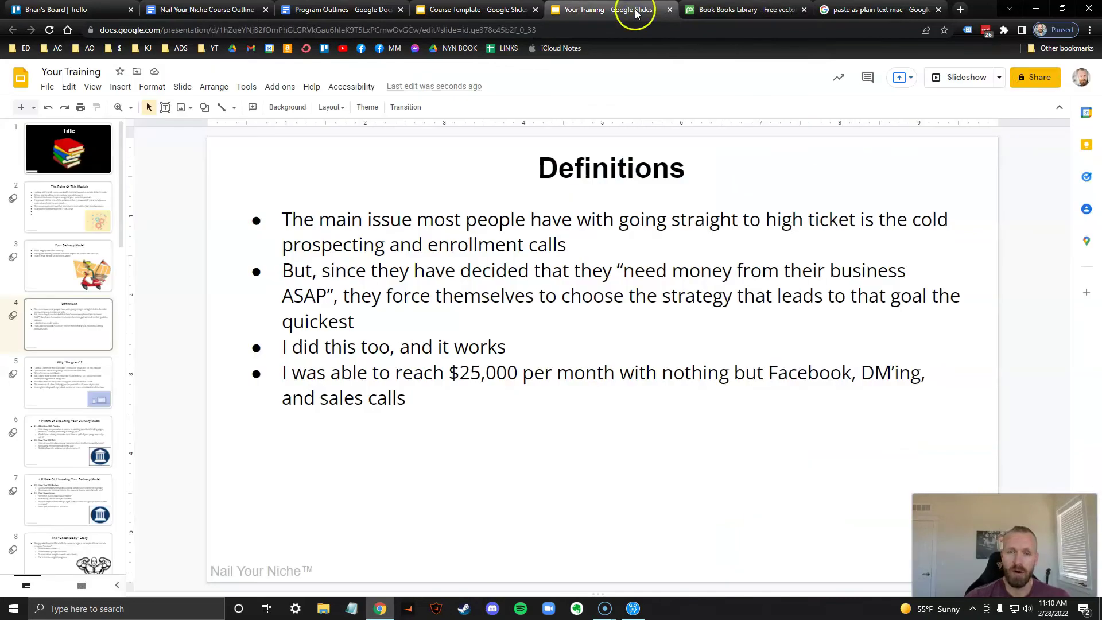
click(741, 12)
click(626, 12)
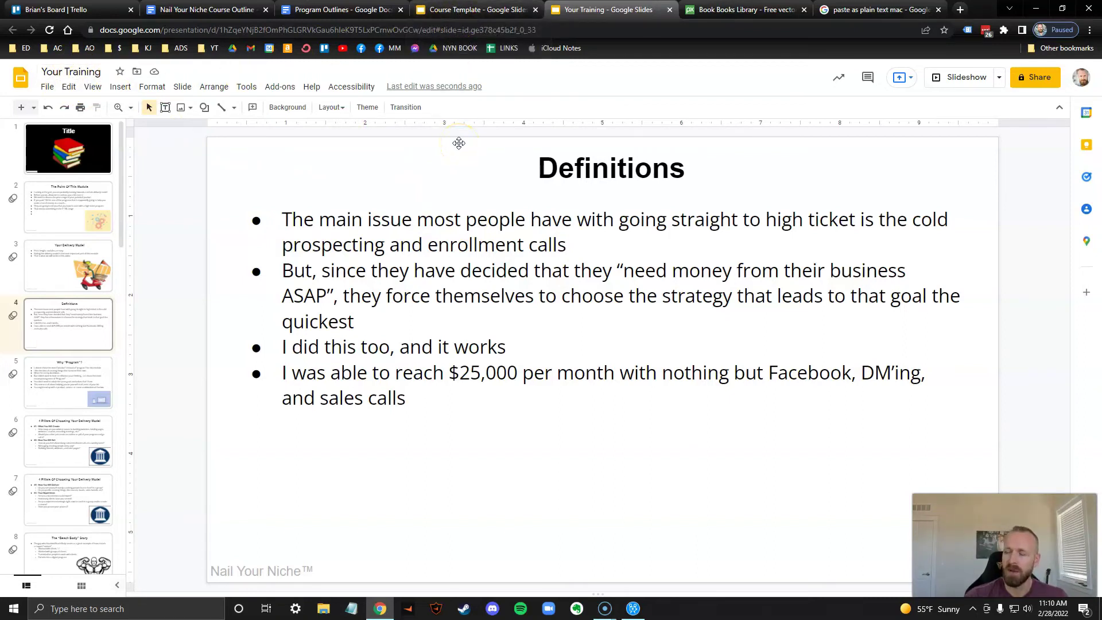
click(478, 11)
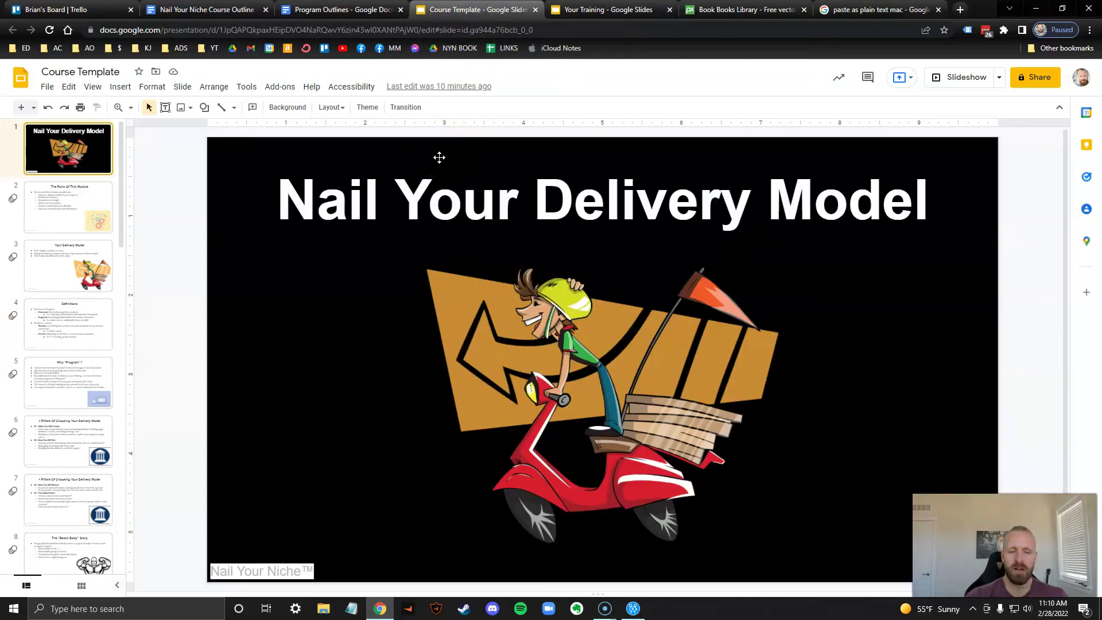
click(47, 86)
- Duplicate the entire Course Template deck as 'Copy of Course Template'
mouse_move(128, 192)
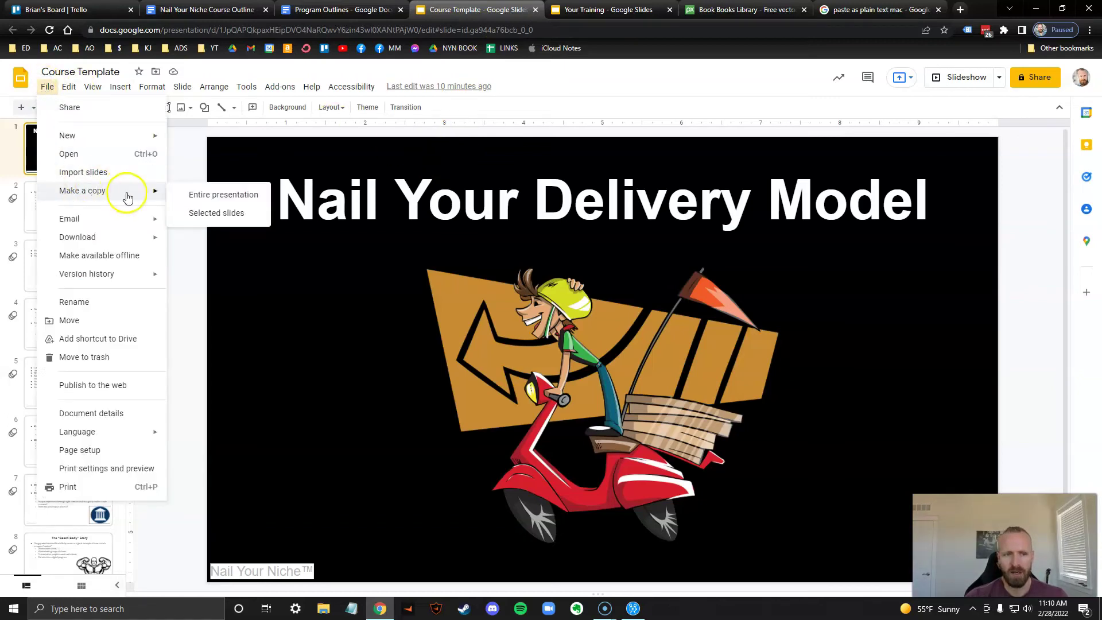
click(219, 196)
click(621, 427)
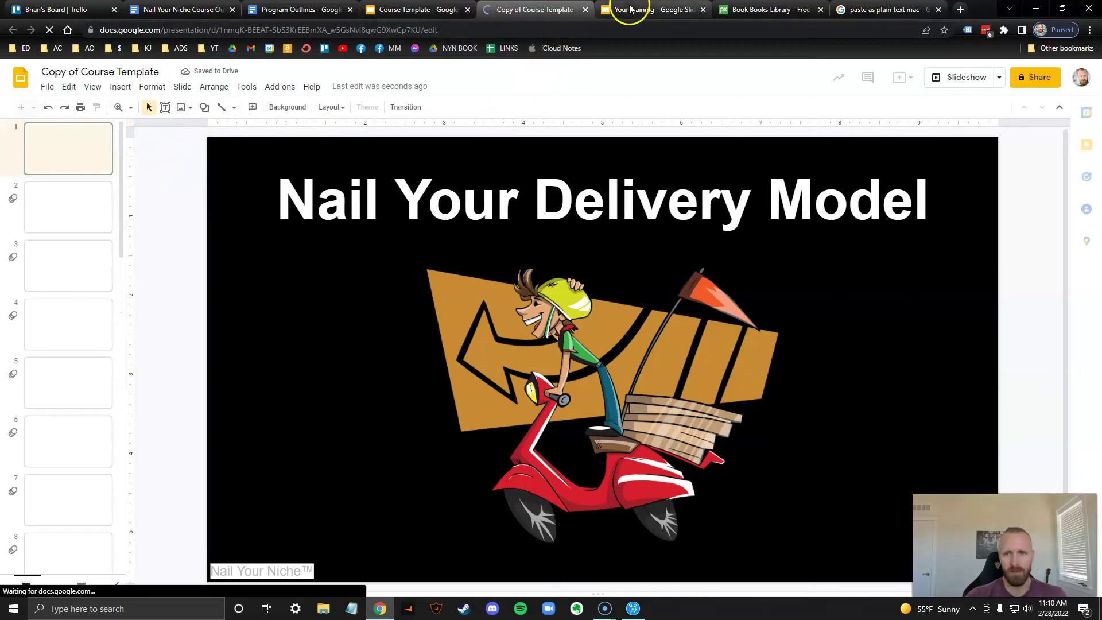
click(336, 210)
- Select the 'Nail Your Delivery Model' heading and the Definitions slide title in the copy
drag(280, 204, 930, 201)
key(Right)
key(Return)
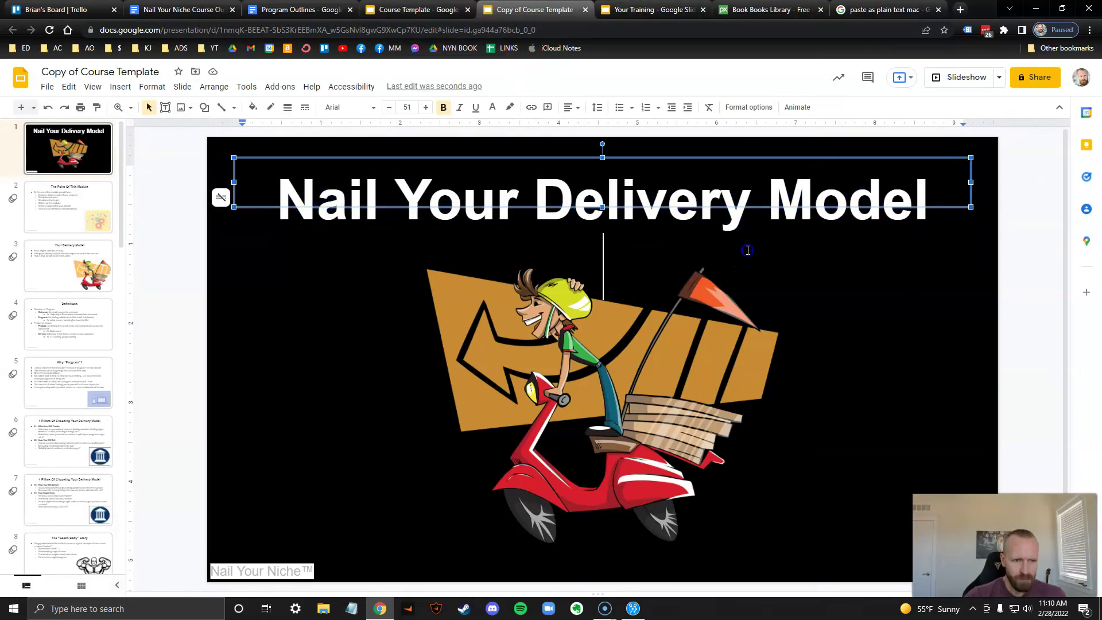
click(67, 327)
click(571, 171)
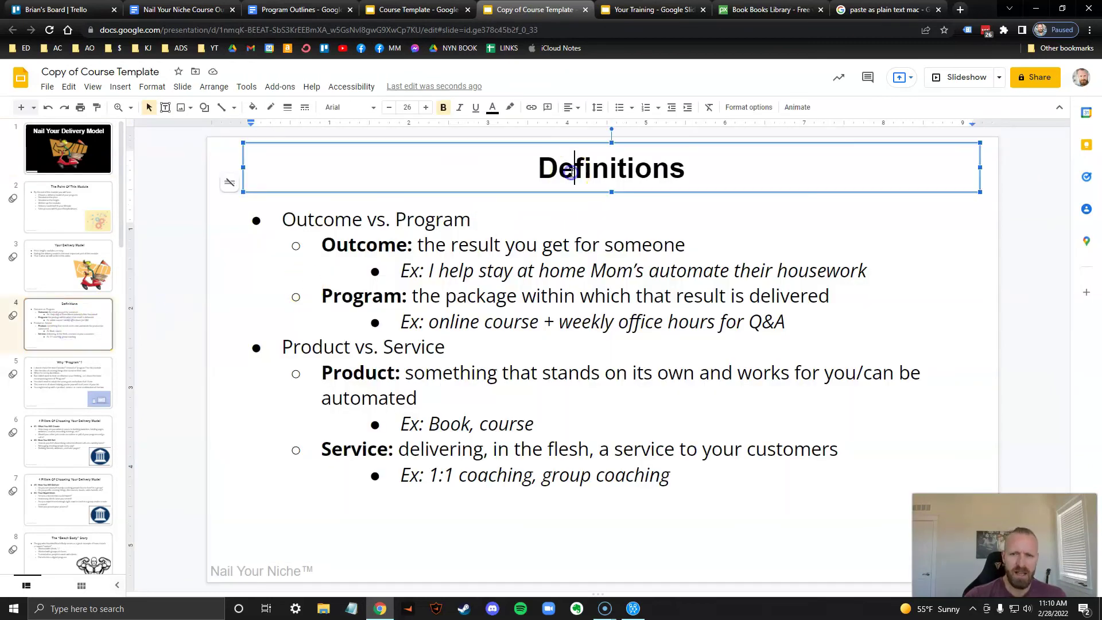
double_click(571, 171)
- Select the 'Why “Program”?' title, then present and exit the slideshow at Experience Matters
click(50, 384)
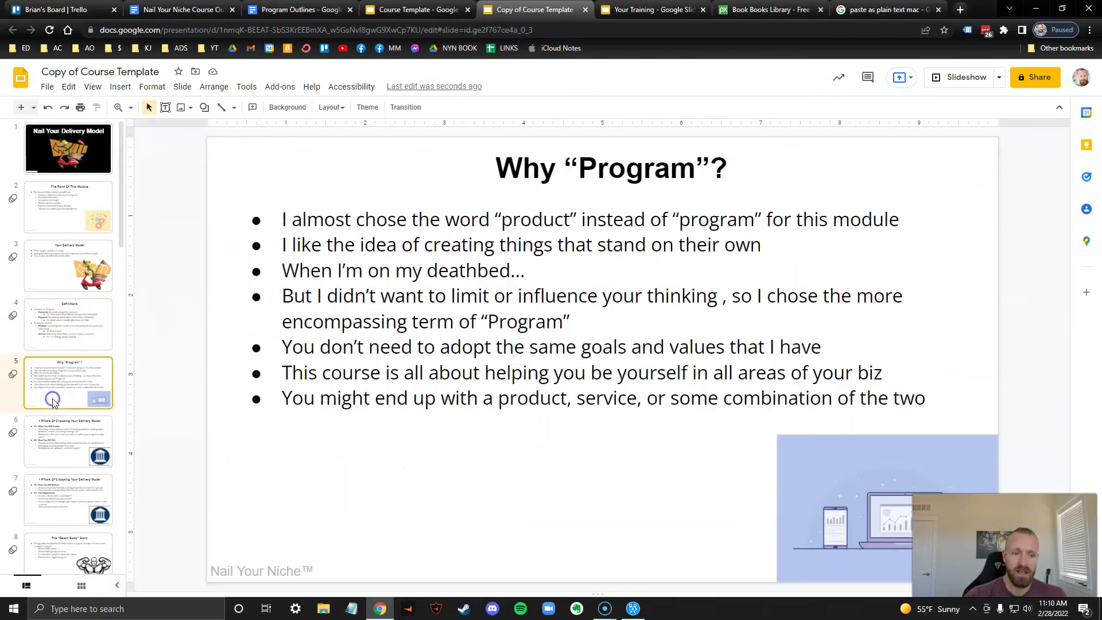
triple_click(560, 175)
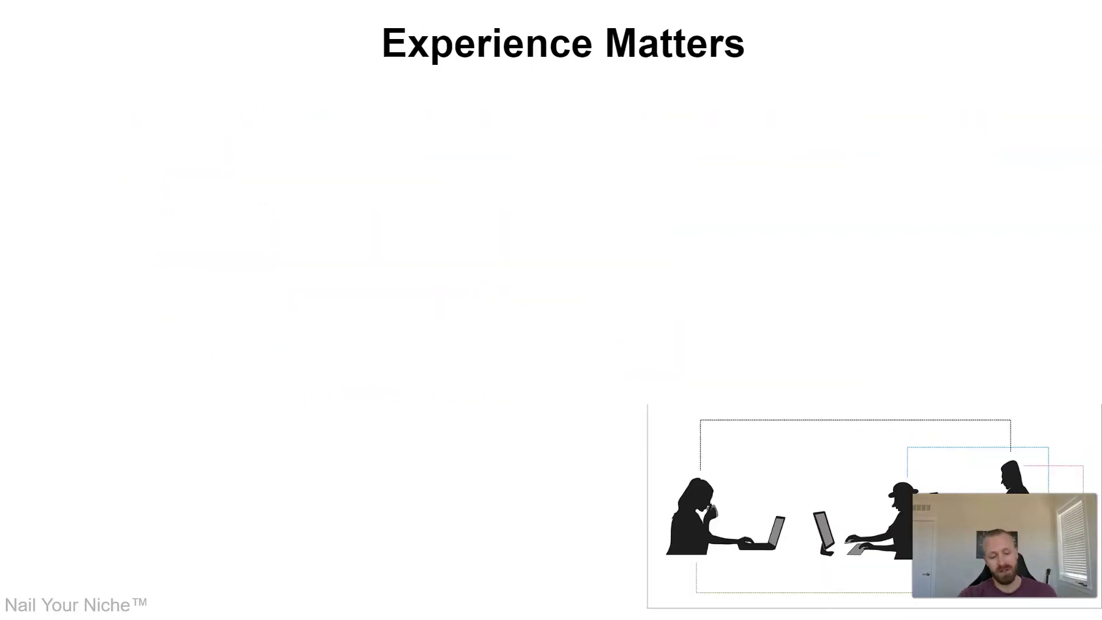
key(Escape)
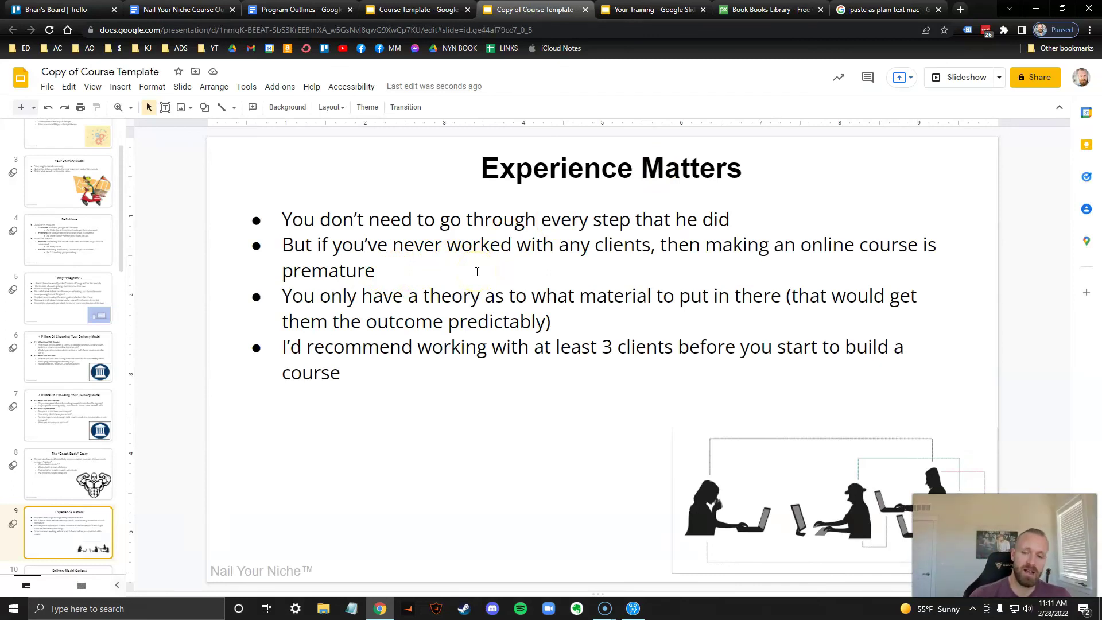
click(476, 277)
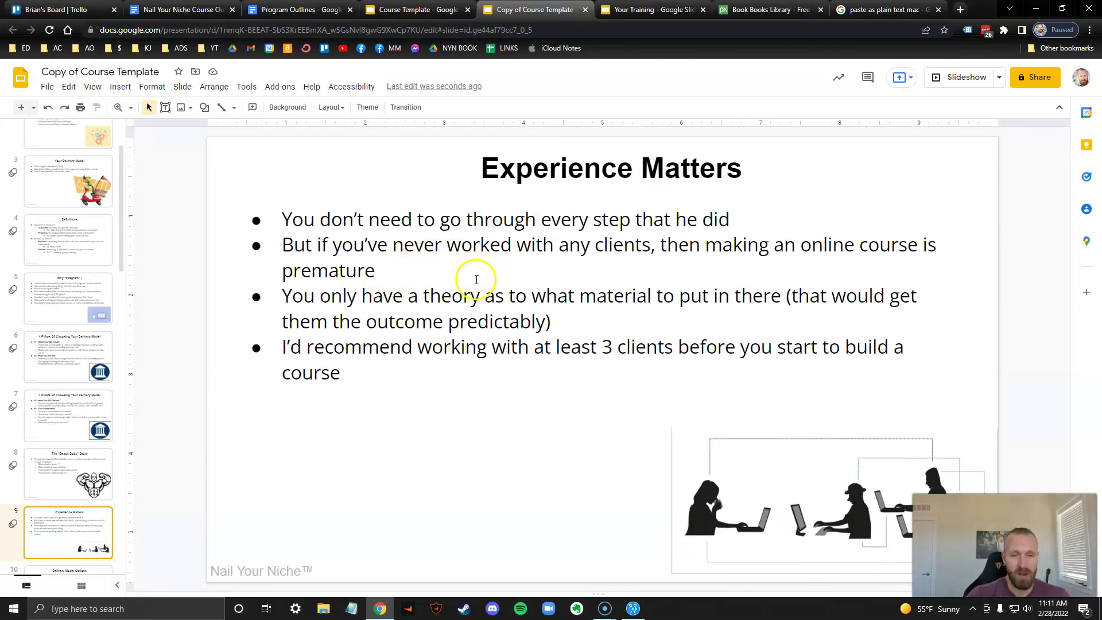